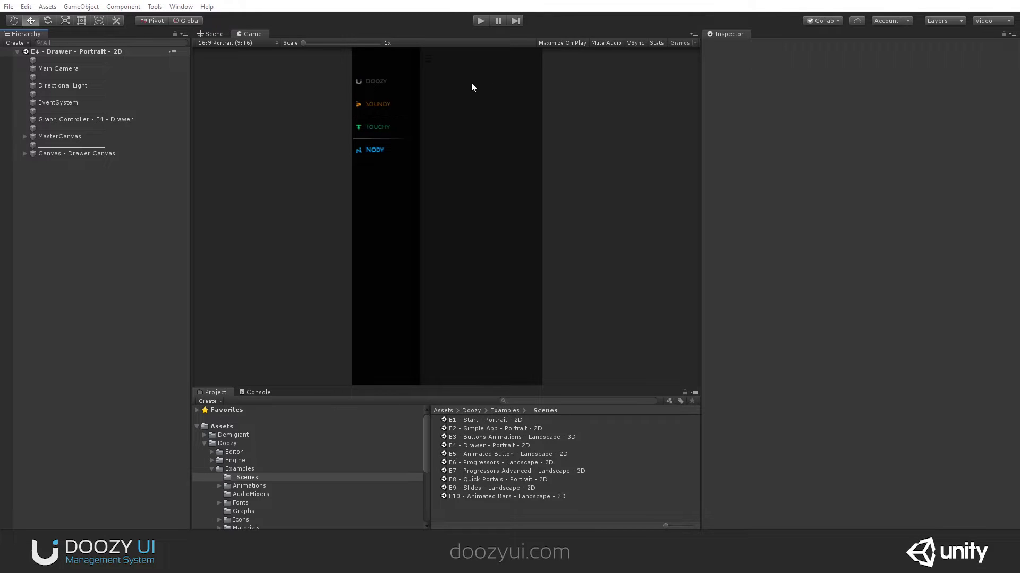
Locate the E4 - Drawer - Portrait - 2D example scene in Doozy's Examples/_Scenes folder and select it.
{"action": "left_click", "coordinate": [234, 444]}
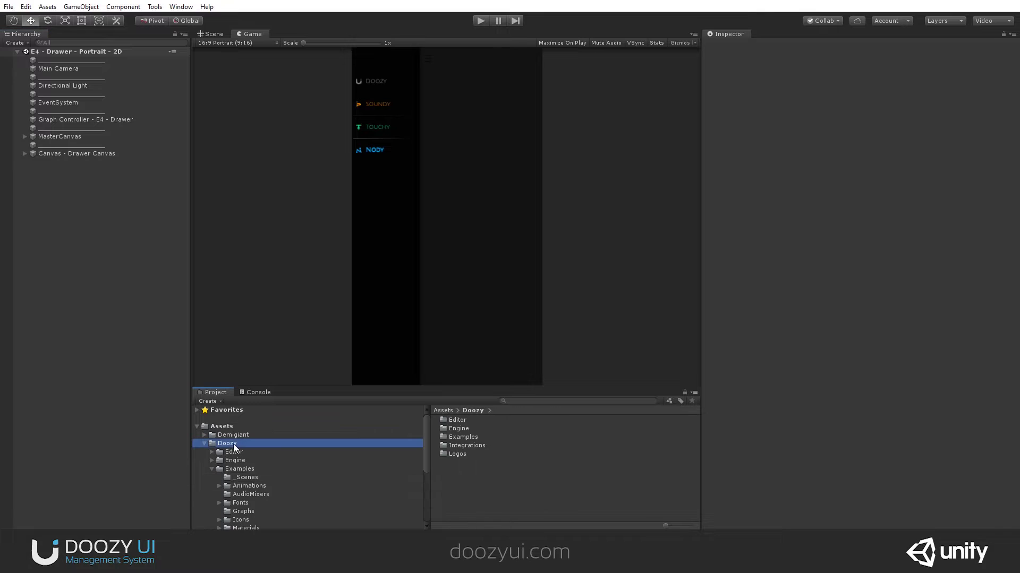
{"action": "left_click", "coordinate": [237, 469]}
{"action": "left_click", "coordinate": [240, 478]}
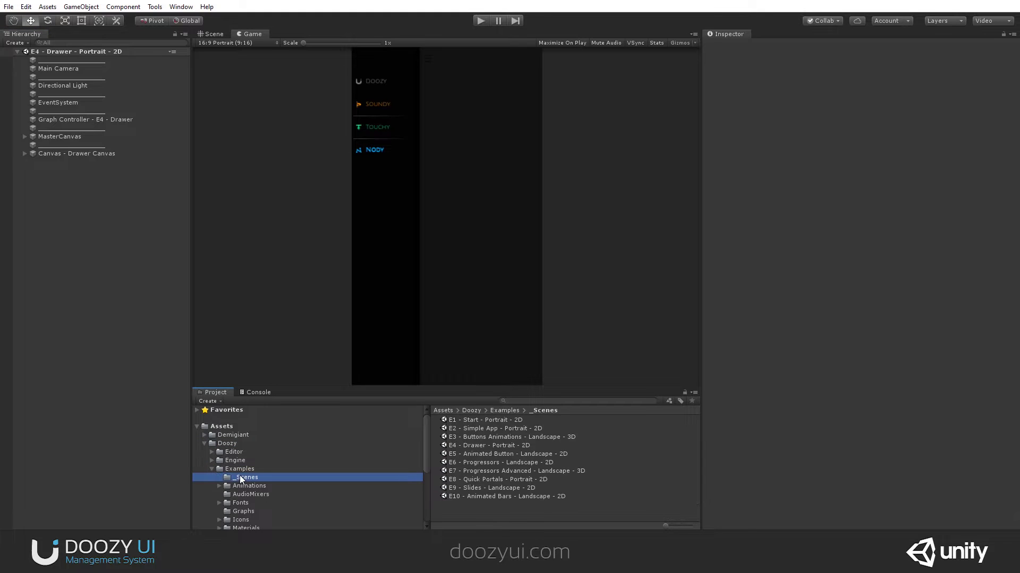
{"action": "left_click", "coordinate": [464, 447]}
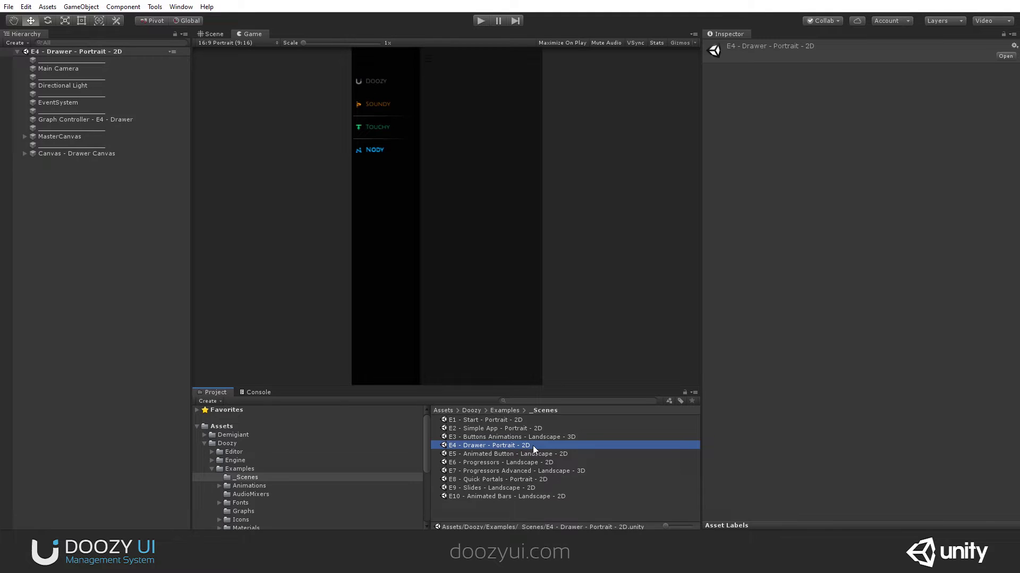
Show the scene in 2D mode with the Rect tool active and frame the Main Camera.
{"action": "left_click", "coordinate": [219, 34]}
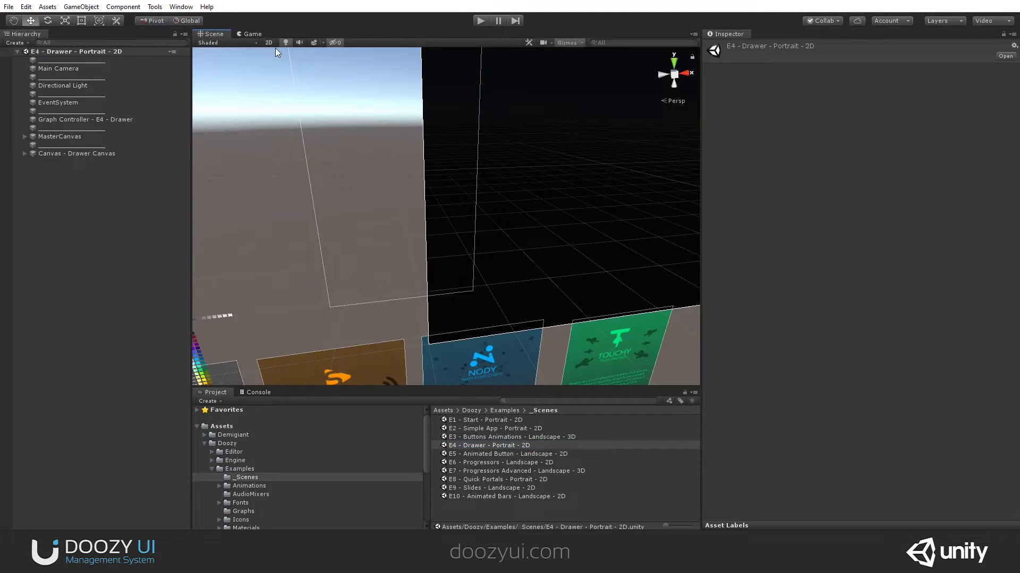
{"action": "left_click", "coordinate": [272, 42]}
{"action": "key", "text": "t"}
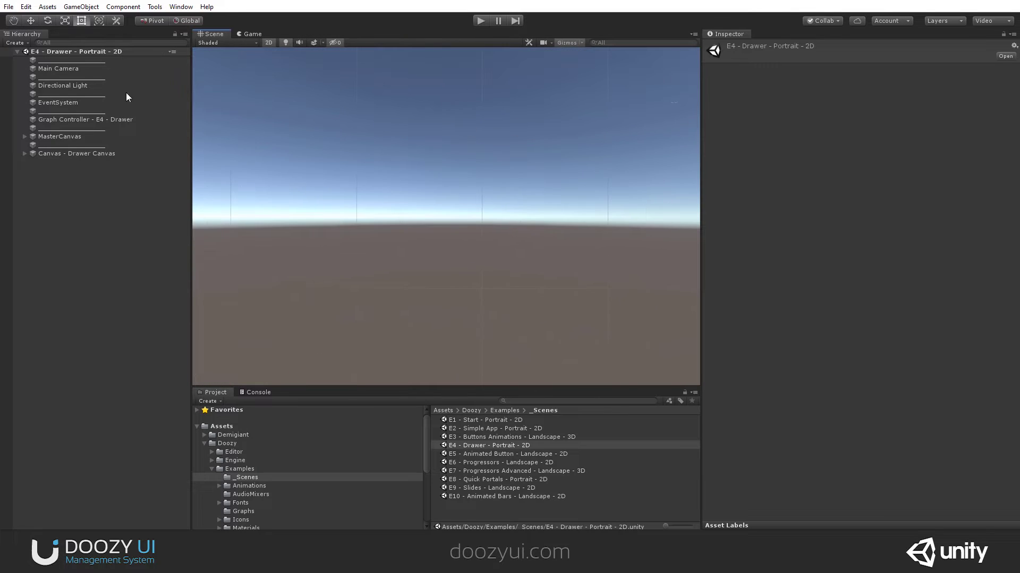
{"action": "double_click", "coordinate": [69, 69]}
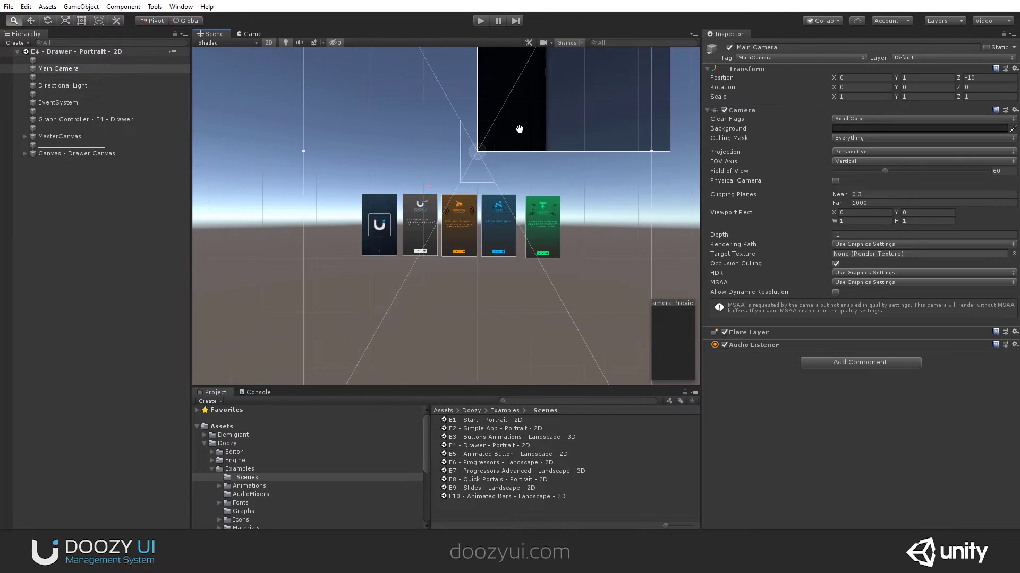
Preview the game layout in 16:9 Landscape and return it to 16:9 Portrait.
{"action": "left_click", "coordinate": [251, 33]}
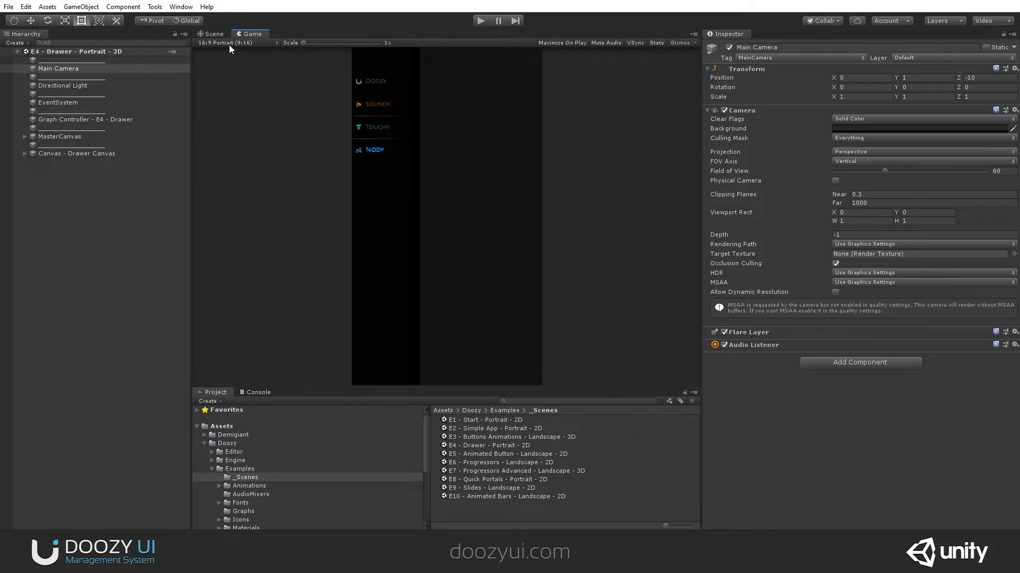
{"action": "left_click", "coordinate": [215, 44]}
{"action": "left_click", "coordinate": [232, 202]}
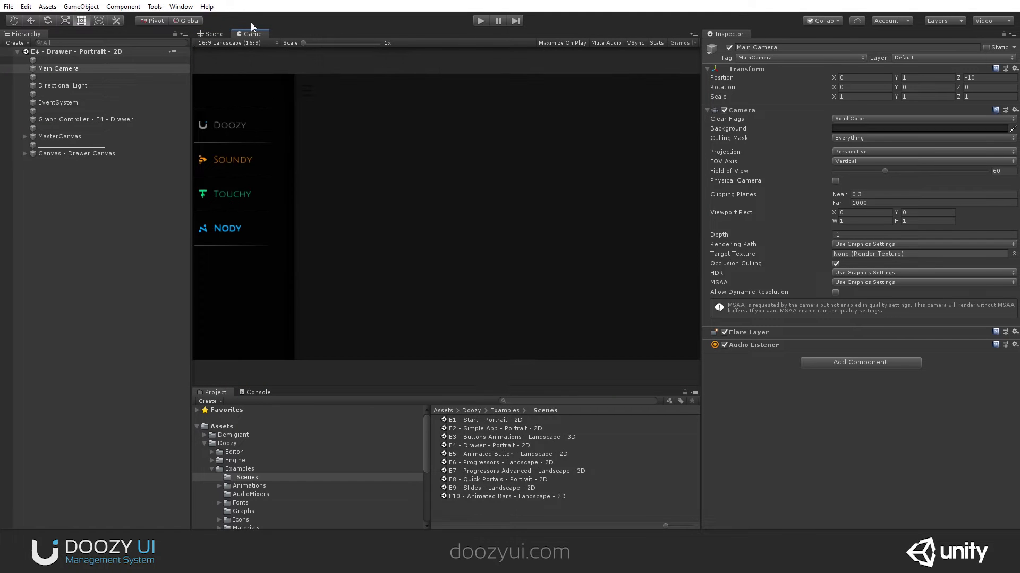
{"action": "left_click", "coordinate": [256, 42]}
{"action": "left_click", "coordinate": [280, 199]}
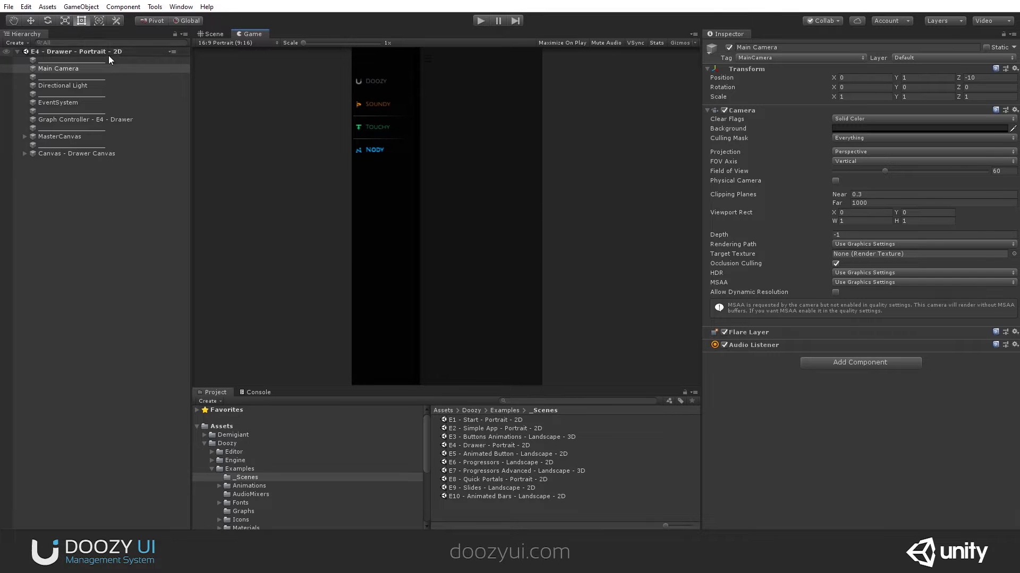
{"action": "left_click", "coordinate": [231, 42]}
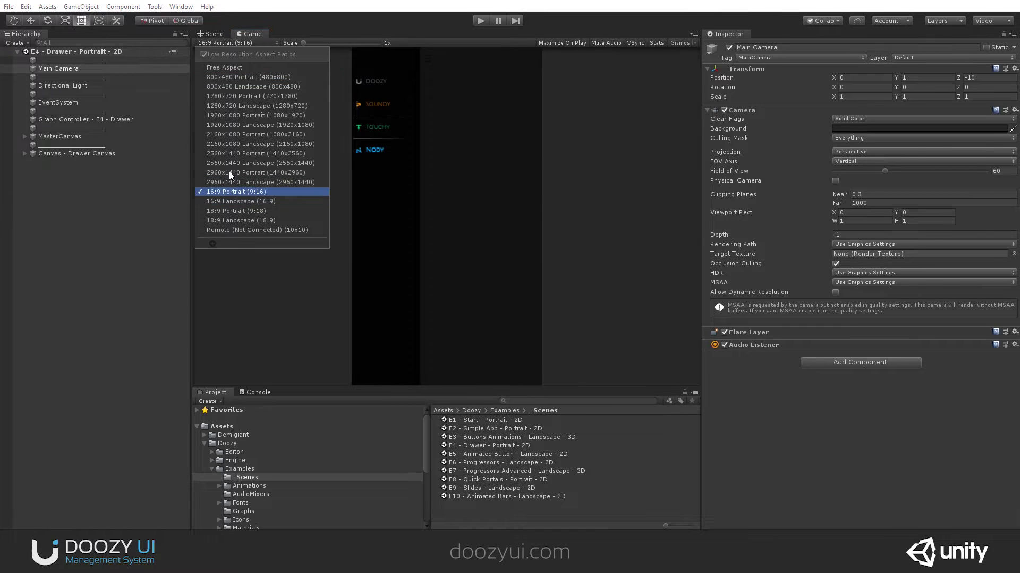
{"action": "left_click", "coordinate": [334, 165]}
Check the active target platform in the Build Settings and close them.
{"action": "left_click", "coordinate": [7, 7]}
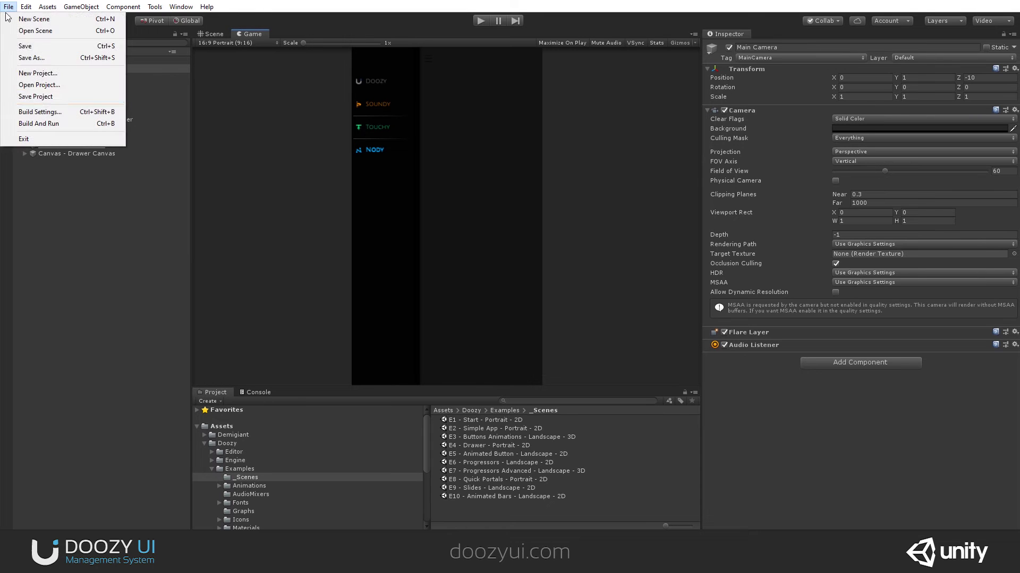
{"action": "left_click", "coordinate": [51, 112]}
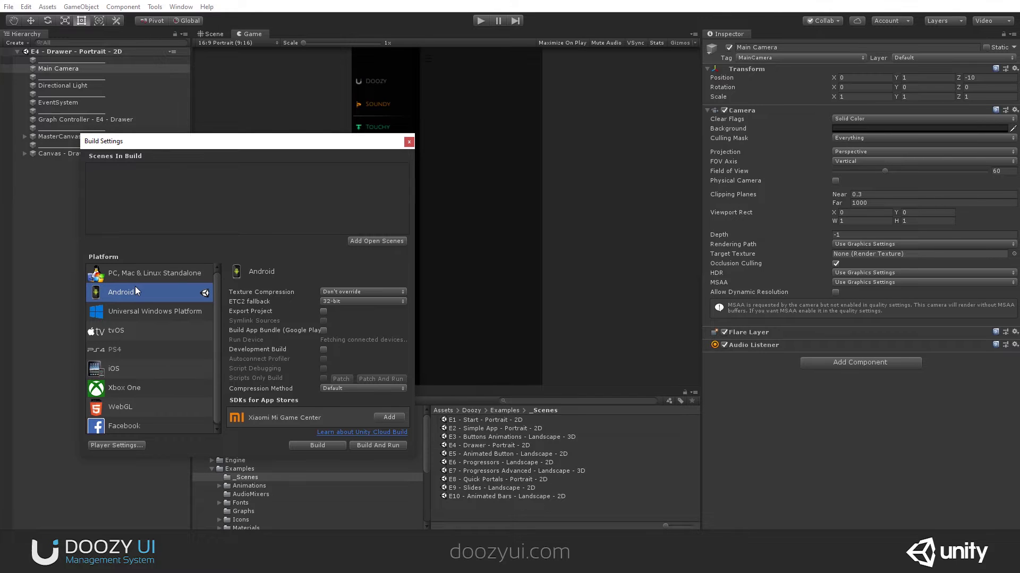
{"action": "left_click", "coordinate": [408, 141]}
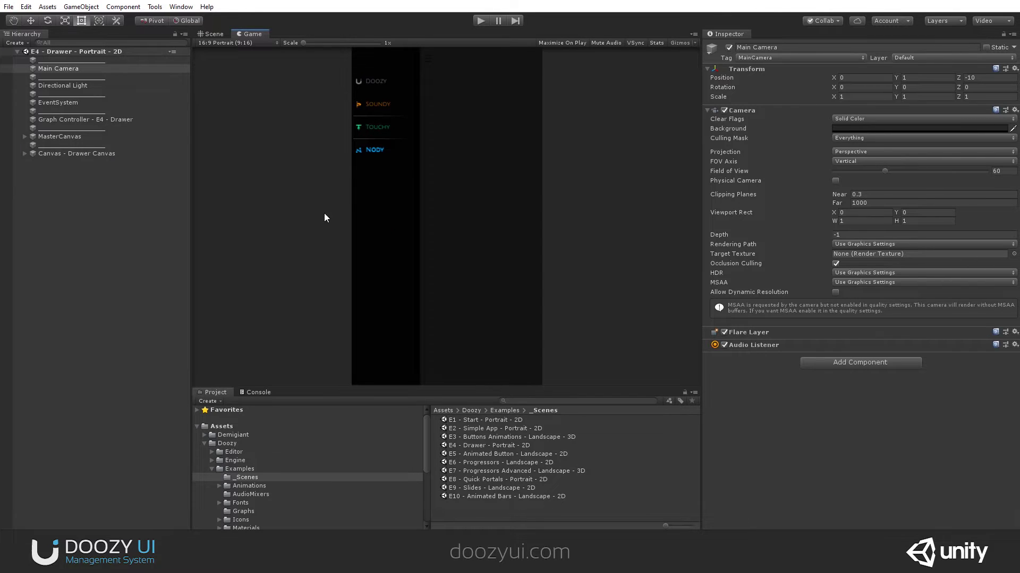
Run the scene in Play mode and go through its pages one by one until the start page returns.
{"action": "left_click", "coordinate": [484, 21]}
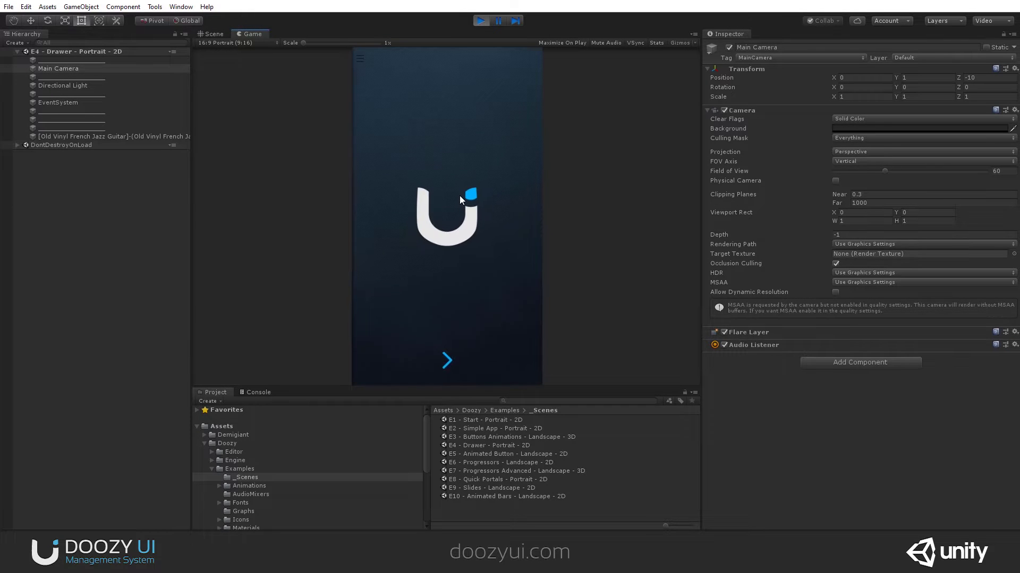
{"action": "left_click", "coordinate": [449, 357]}
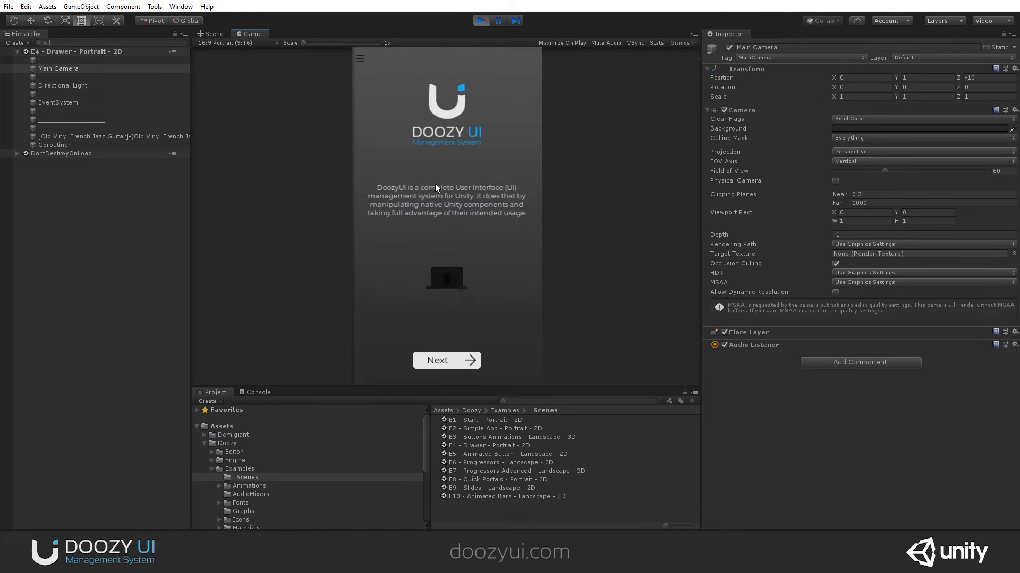
{"action": "left_click", "coordinate": [464, 362]}
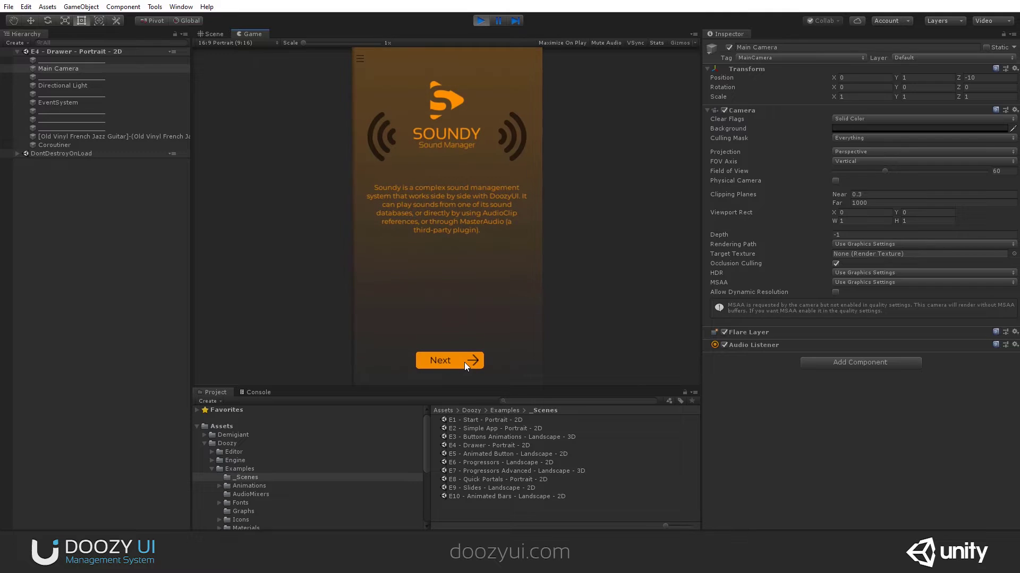
{"action": "left_click", "coordinate": [465, 362]}
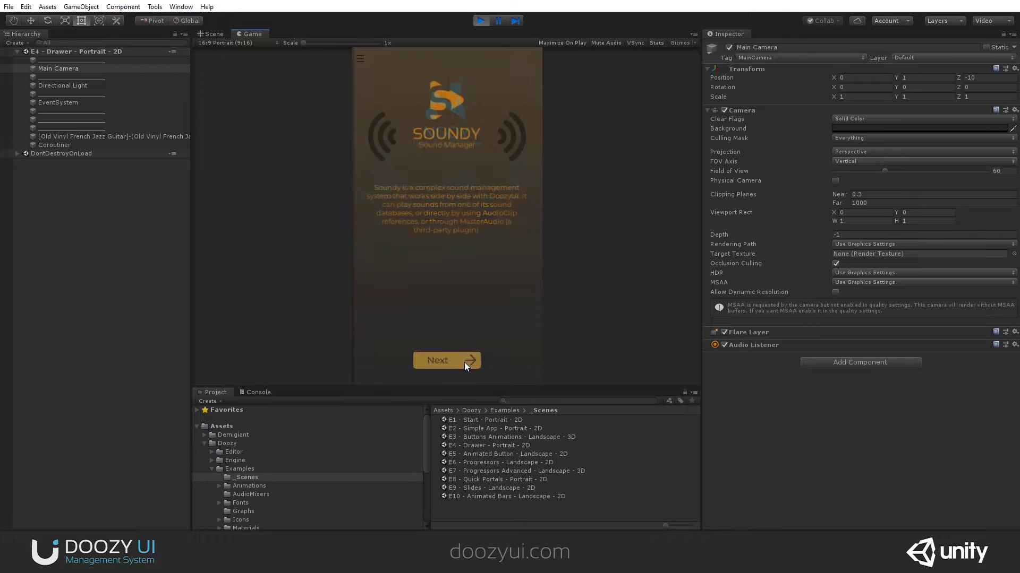
{"action": "left_click", "coordinate": [464, 362]}
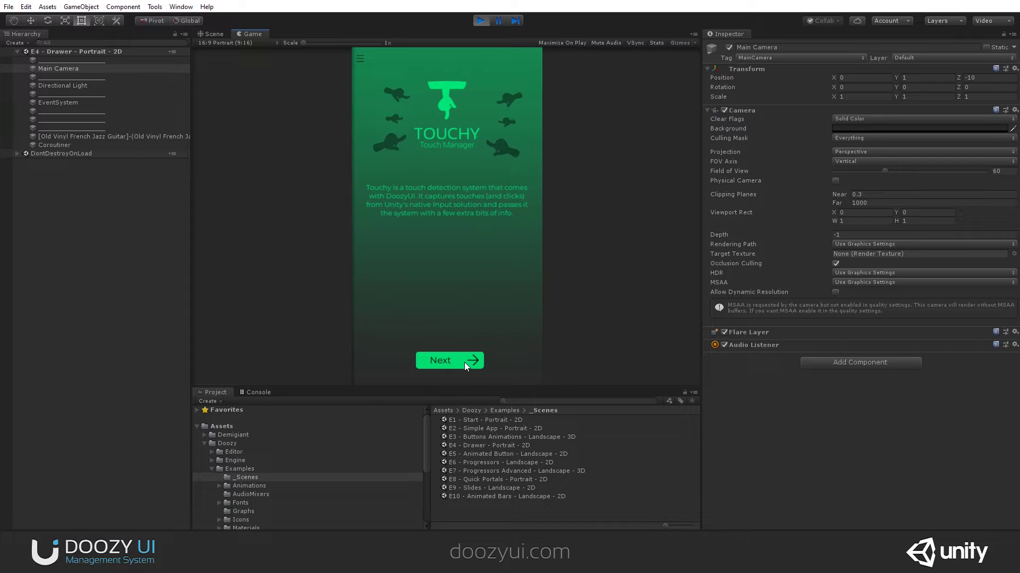
{"action": "left_click", "coordinate": [464, 363]}
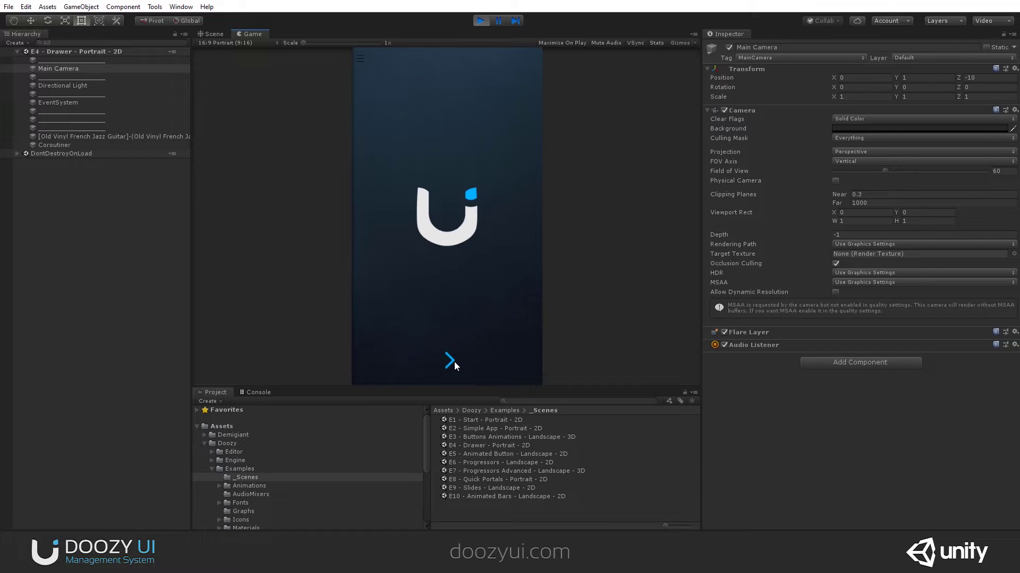
Cycle through the running example's pages again, ending on the Touchy page.
{"action": "left_click", "coordinate": [450, 361]}
{"action": "left_click", "coordinate": [454, 361]}
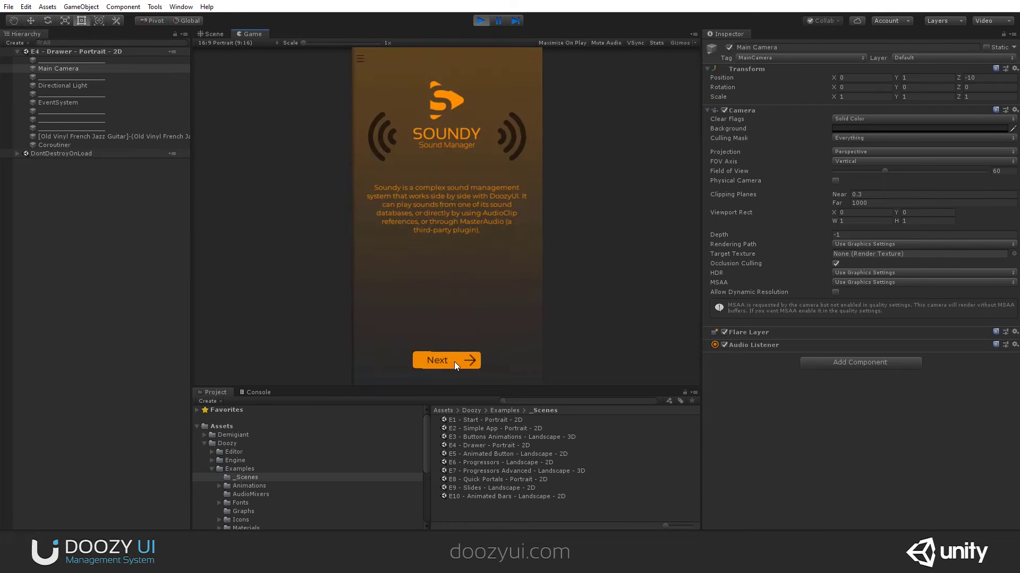
{"action": "left_click", "coordinate": [454, 361]}
{"action": "left_click", "coordinate": [454, 361]}
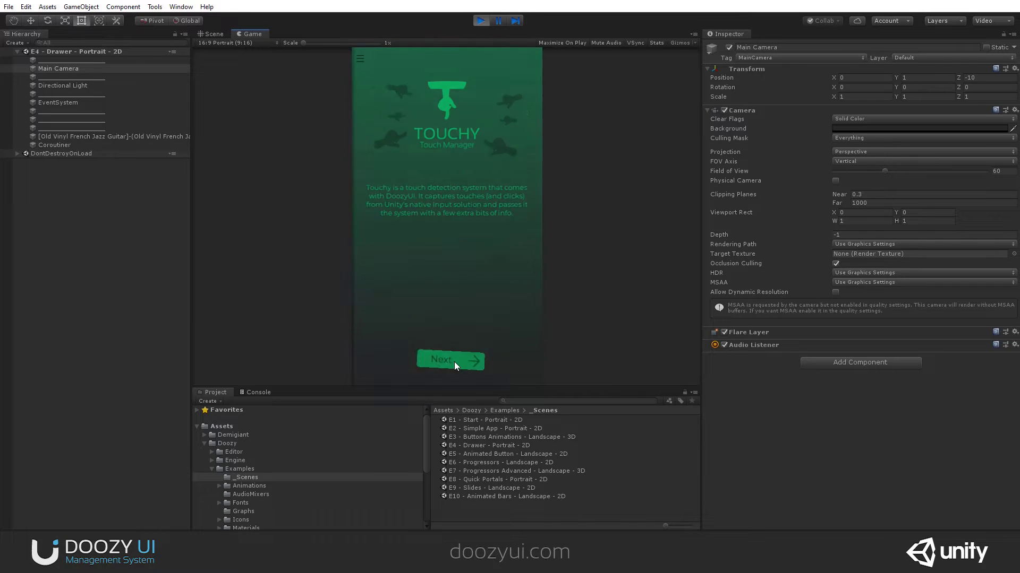
{"action": "left_click", "coordinate": [454, 362]}
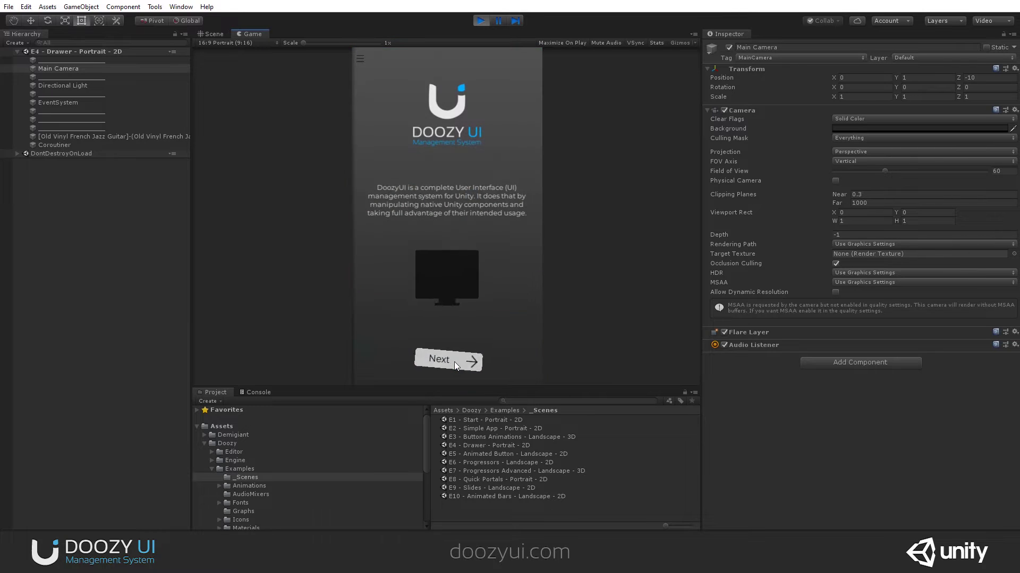
{"action": "left_click", "coordinate": [454, 361]}
{"action": "left_click", "coordinate": [454, 361]}
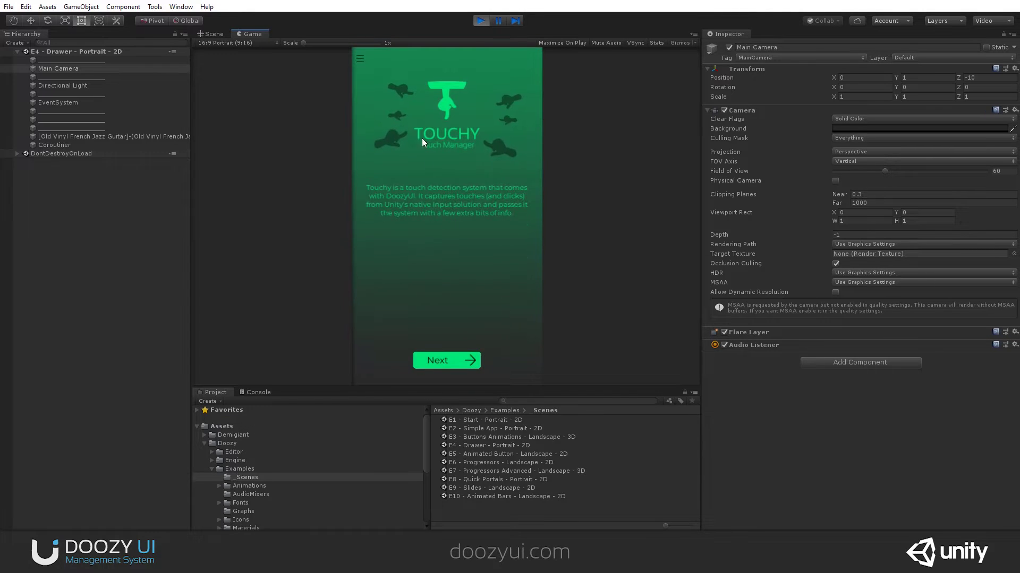
Swipe the side drawer open repeatedly and use its entries to visit the Soundy, Nody and Doozy pages.
{"action": "left_click_drag", "start_coordinate": [398, 130], "coordinate": [437, 136]}
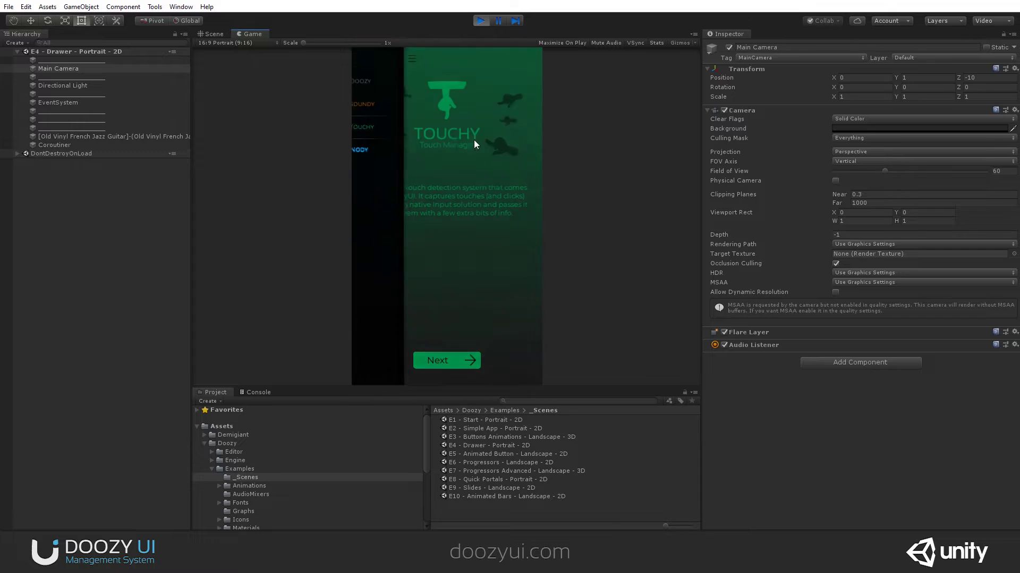
{"action": "left_click", "coordinate": [377, 106]}
{"action": "left_click_drag", "start_coordinate": [397, 121], "coordinate": [443, 126]}
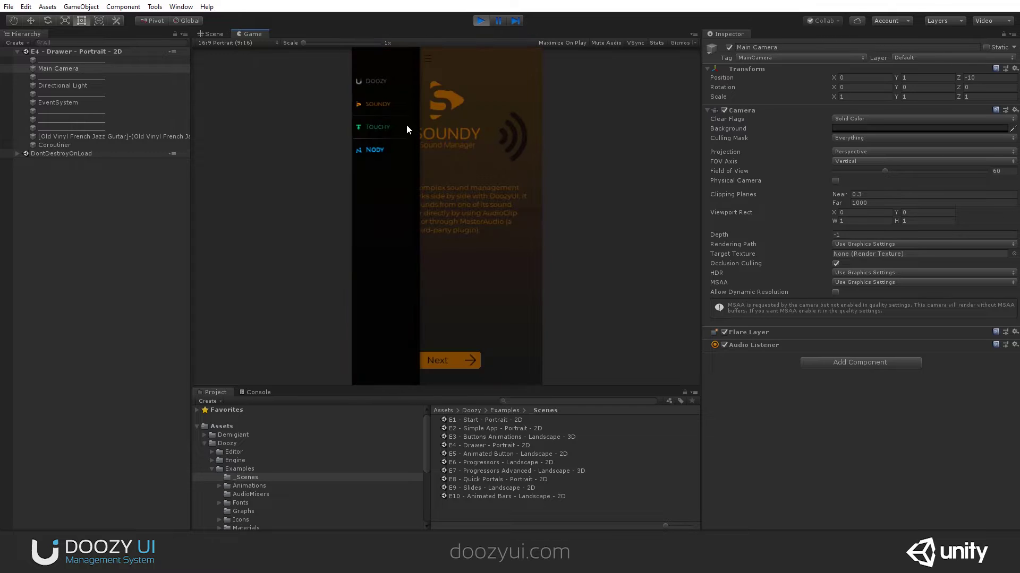
{"action": "left_click", "coordinate": [379, 155]}
{"action": "left_click_drag", "start_coordinate": [419, 163], "coordinate": [493, 154]}
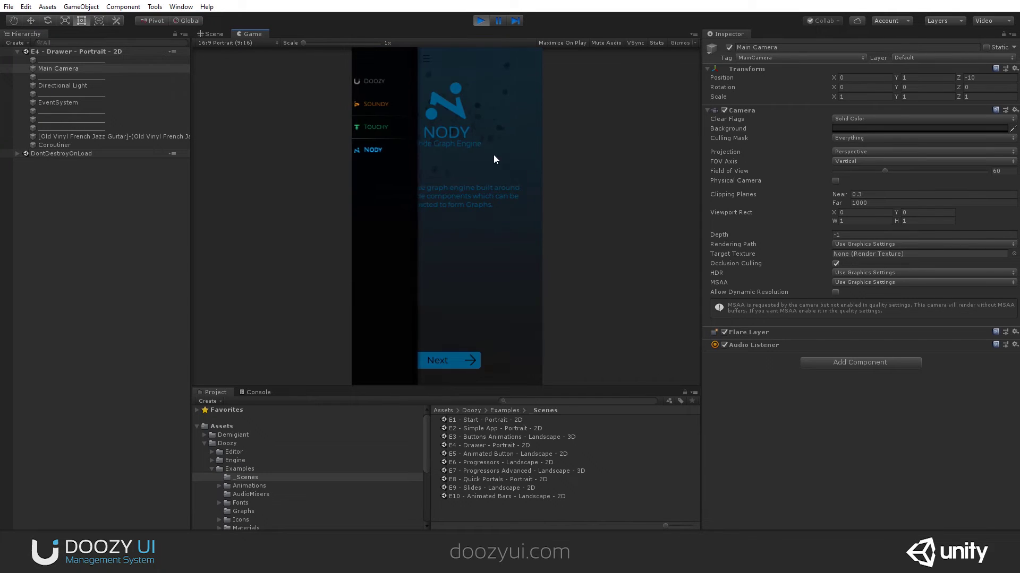
{"action": "left_click", "coordinate": [366, 84]}
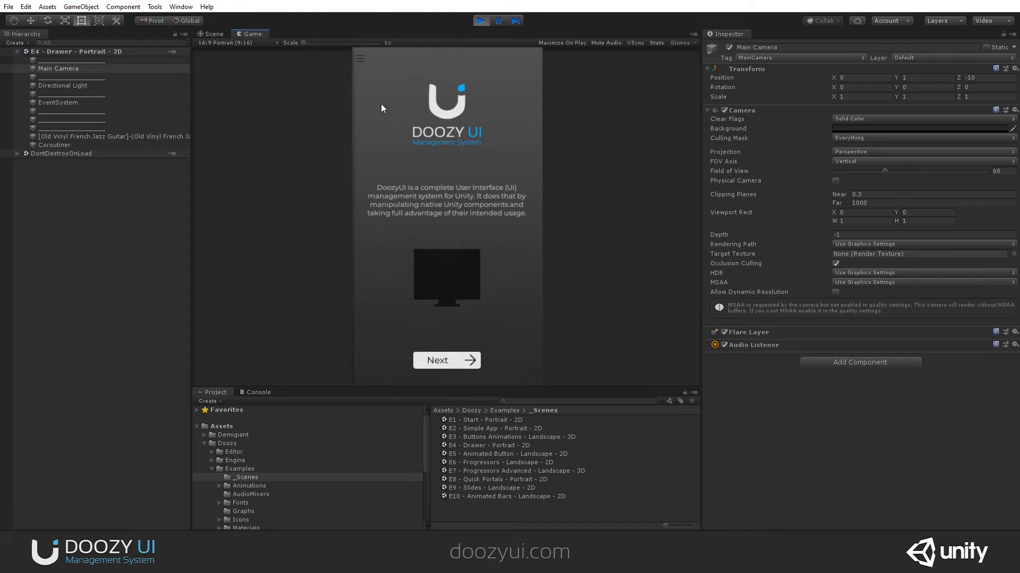
Test the drawer's menu button while visiting the Touchy and Soundy pages, and exit Play mode.
{"action": "left_click", "coordinate": [361, 62]}
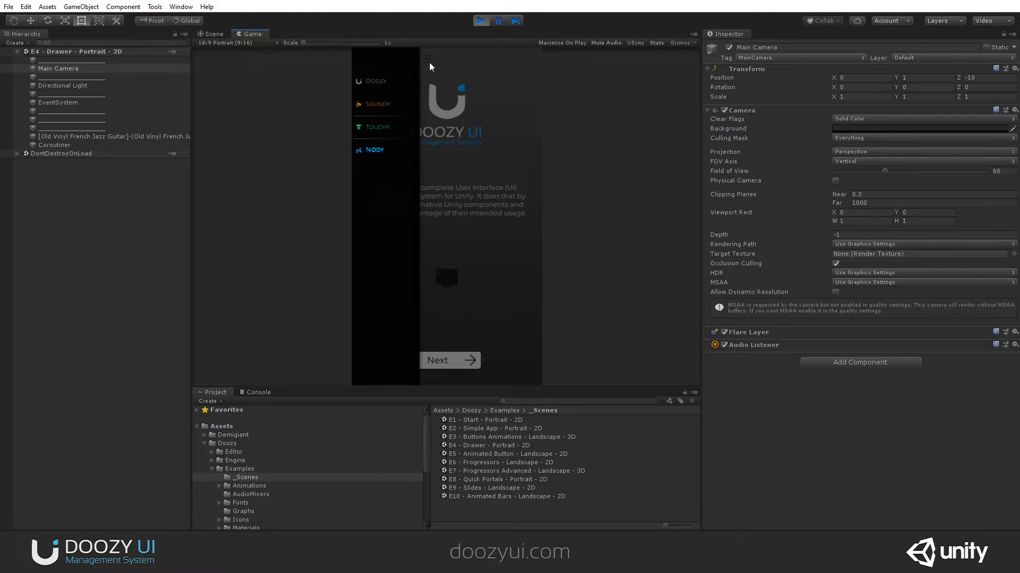
{"action": "left_click", "coordinate": [429, 62]}
{"action": "left_click_drag", "start_coordinate": [439, 150], "coordinate": [516, 139]}
{"action": "left_click", "coordinate": [372, 129]}
{"action": "left_click", "coordinate": [361, 60]}
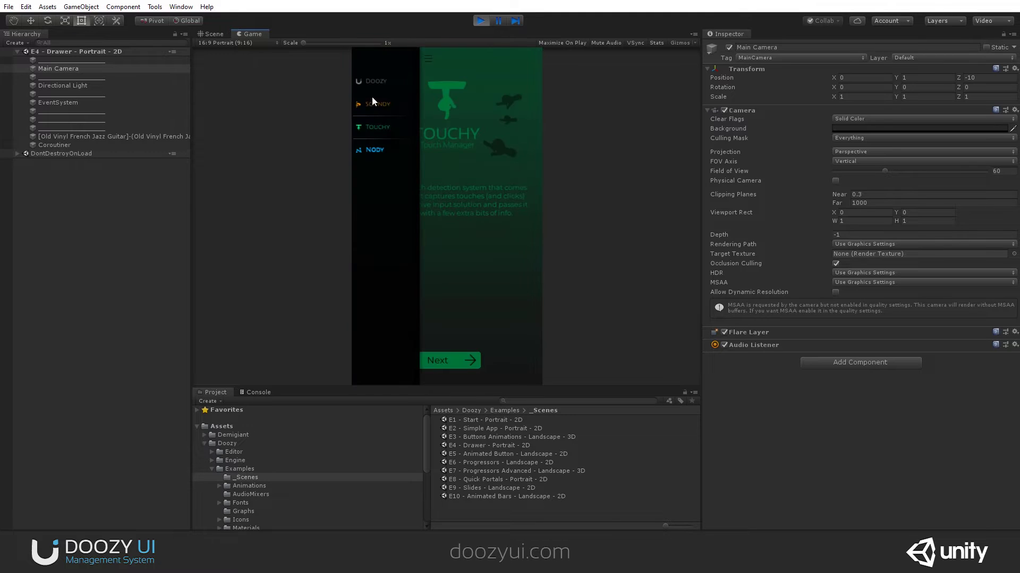
{"action": "left_click", "coordinate": [373, 99]}
{"action": "left_click", "coordinate": [480, 21]}
{"action": "key", "text": "ctrl+p"}
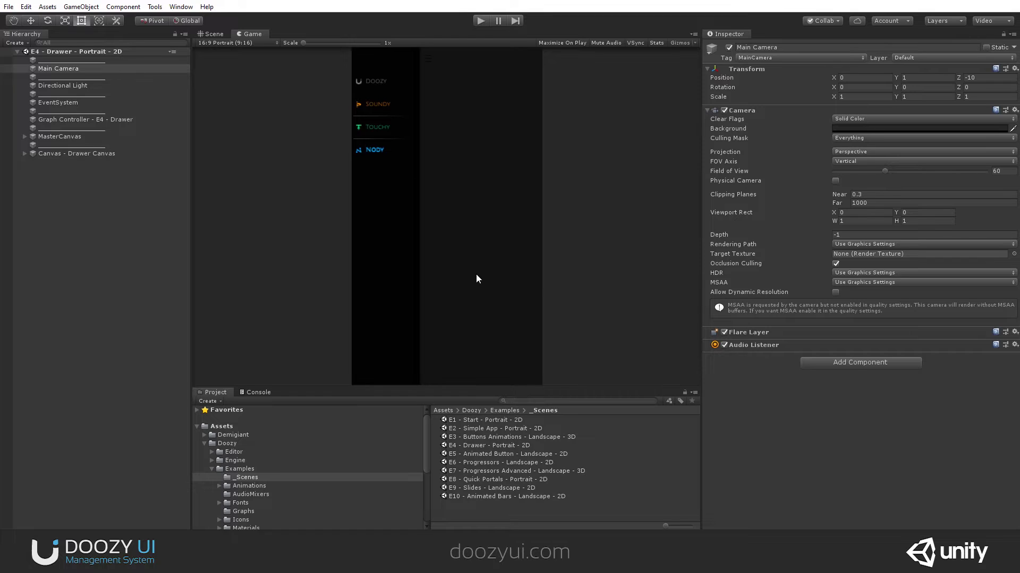
Open the E4 - Drawer graph from its Graph Controller and enlarge the Nody window, leaving the Inspector uncovered.
{"action": "left_click", "coordinate": [65, 121]}
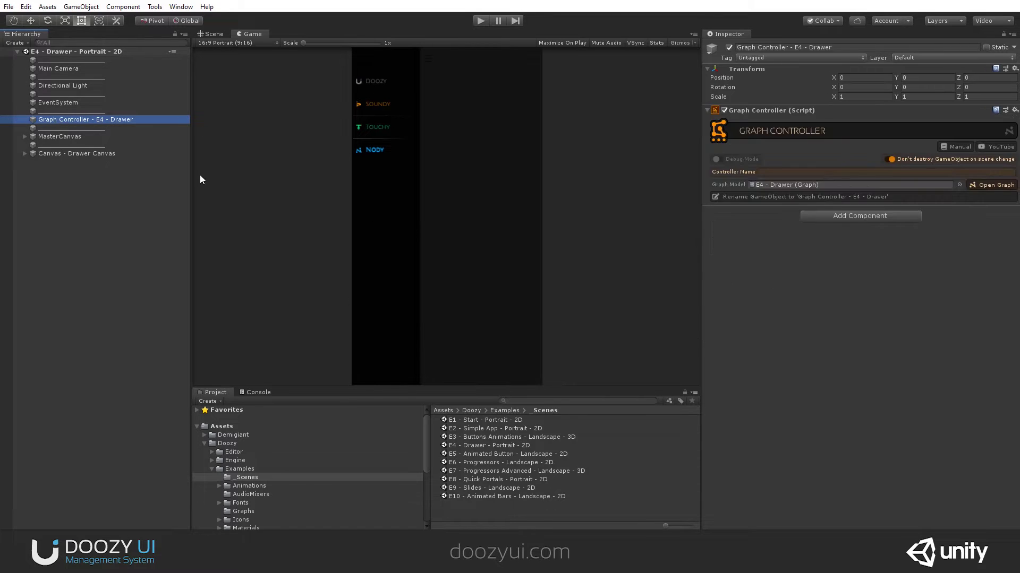
{"action": "left_click", "coordinate": [989, 185]}
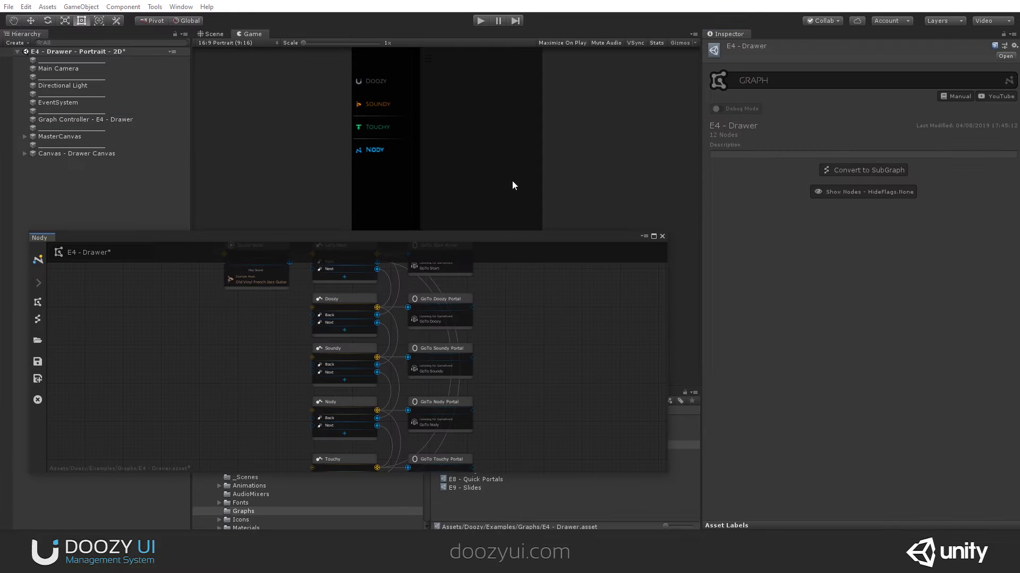
{"action": "left_click_drag", "start_coordinate": [356, 232], "coordinate": [355, 67]}
{"action": "scroll", "coordinate": [296, 263], "scroll_direction": "up", "scroll_amount": 4}
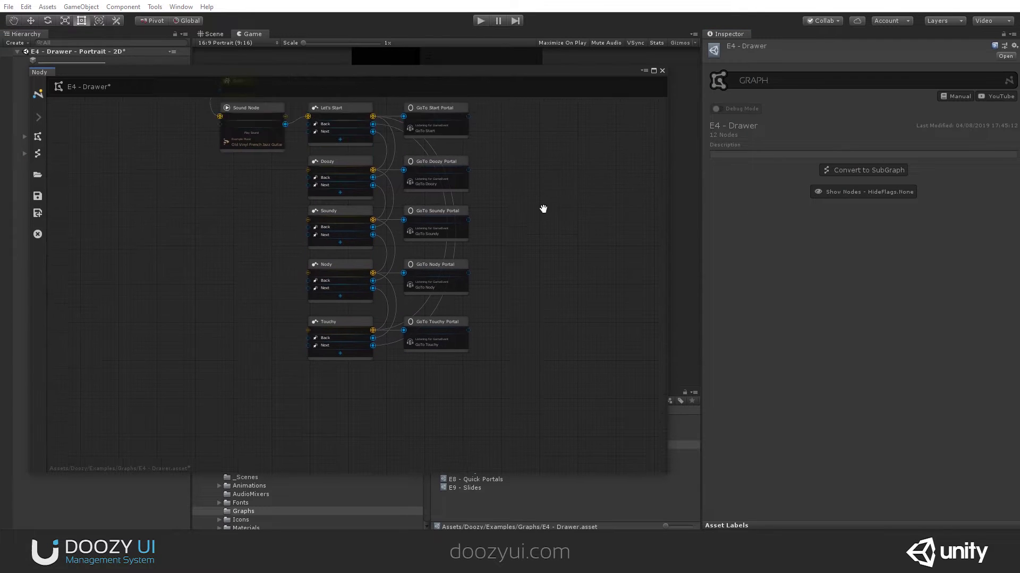
{"action": "middle_click_drag", "start_coordinate": [296, 259], "coordinate": [291, 225]}
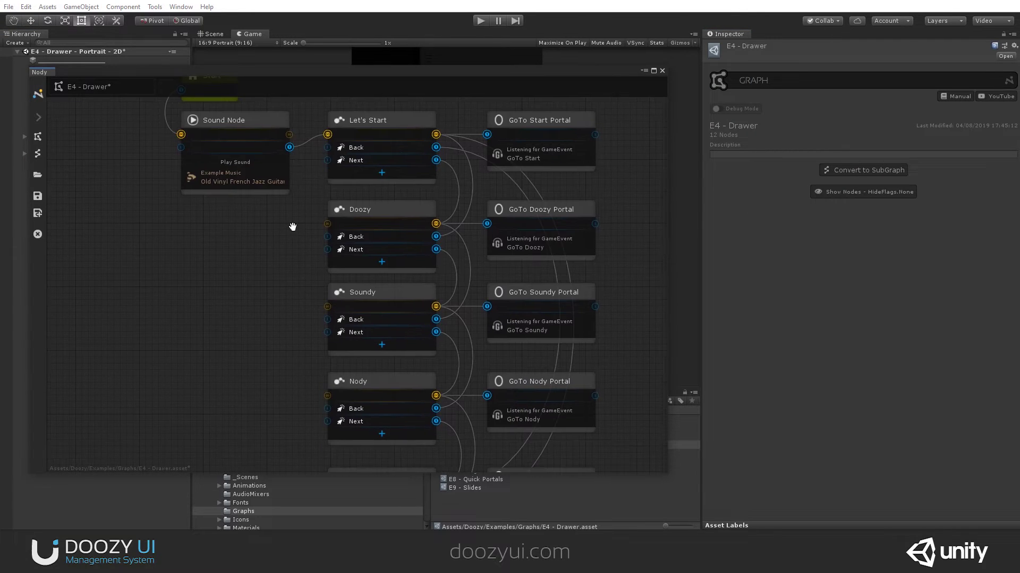
{"action": "left_click", "coordinate": [653, 71]}
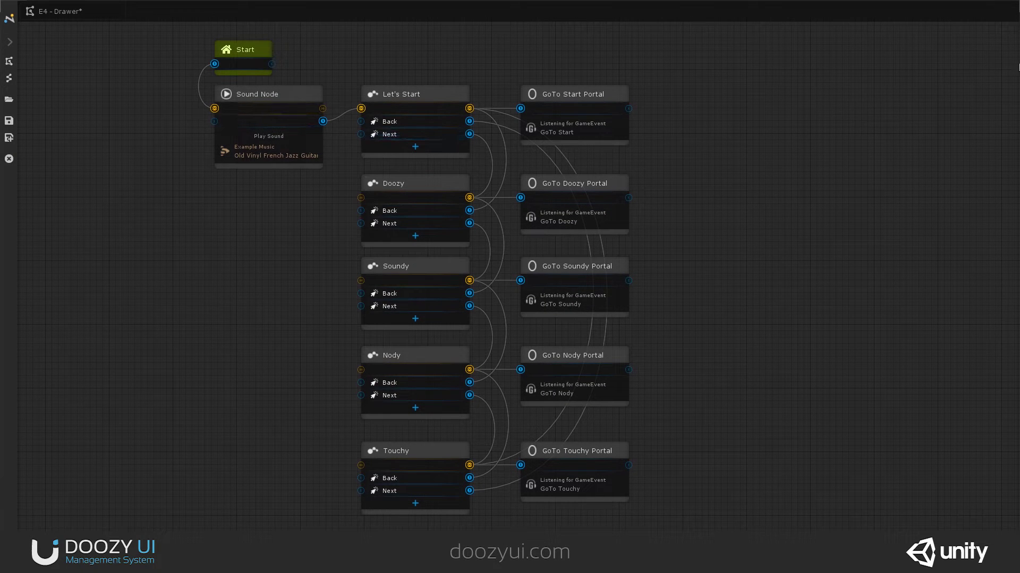
{"action": "left_click_drag", "start_coordinate": [921, 65], "coordinate": [685, 98]}
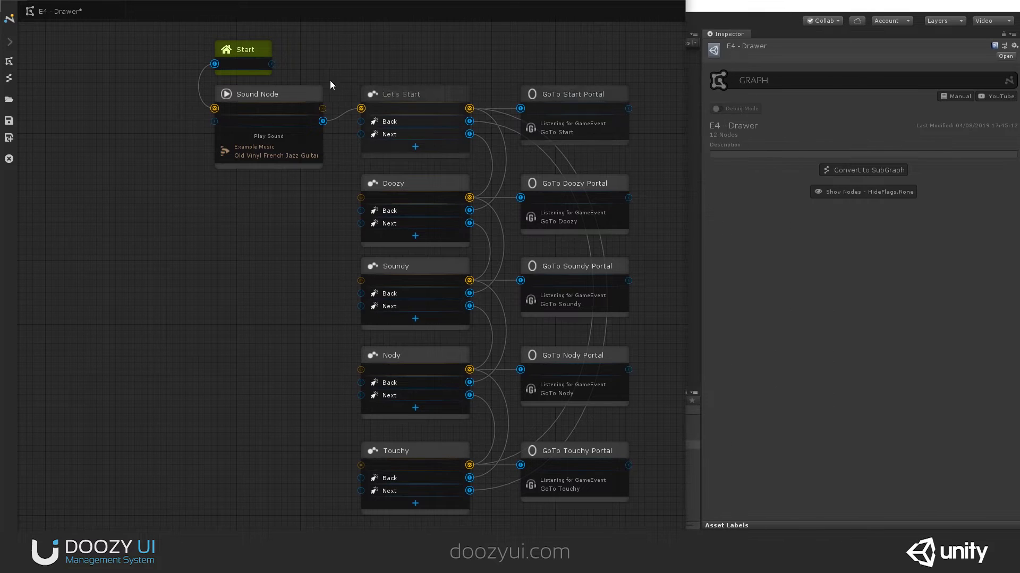
Examine the Inspector settings and connections of the Sound Node and the Let's Start, Doozy, Soundy, Nody and Touchy UI nodes.
{"action": "left_click", "coordinate": [317, 93]}
{"action": "left_click", "coordinate": [804, 295]}
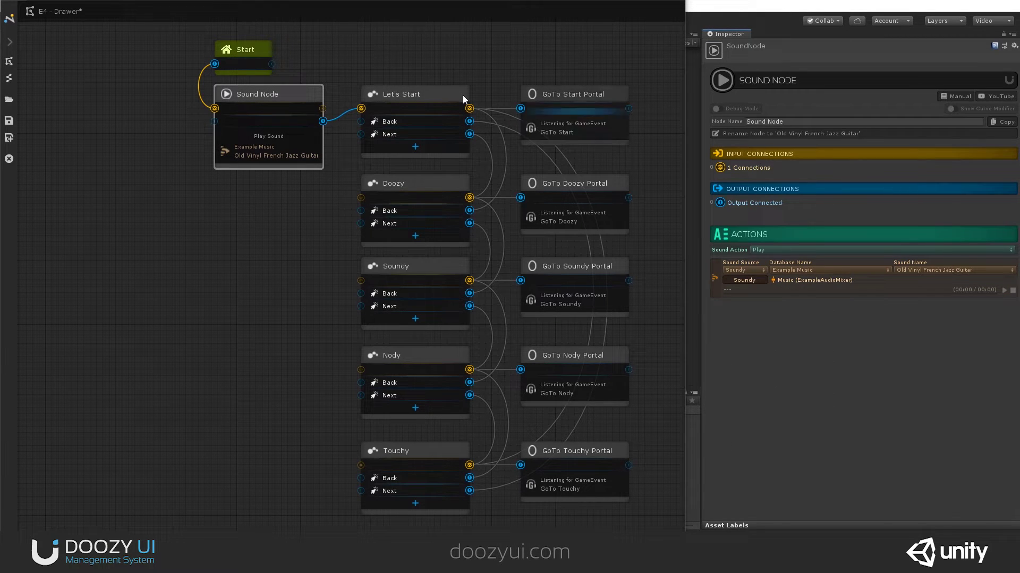
{"action": "left_click", "coordinate": [411, 96]}
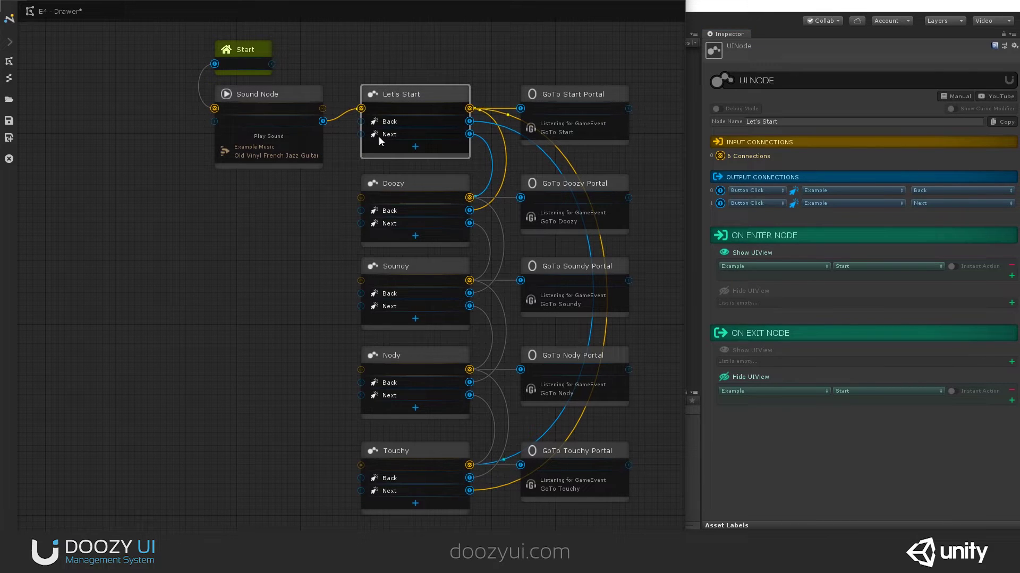
{"action": "left_click", "coordinate": [414, 186]}
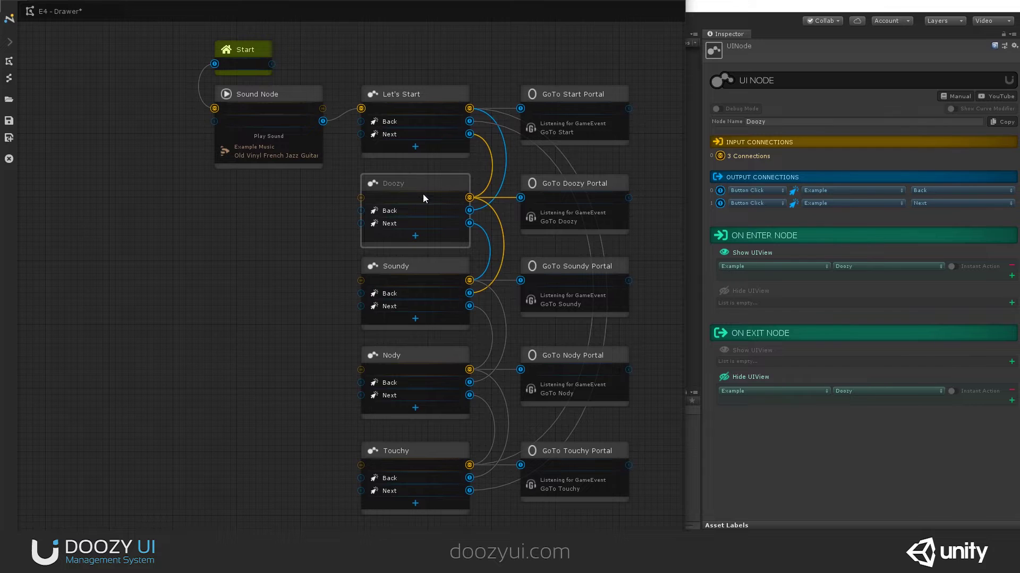
{"action": "left_click", "coordinate": [412, 274]}
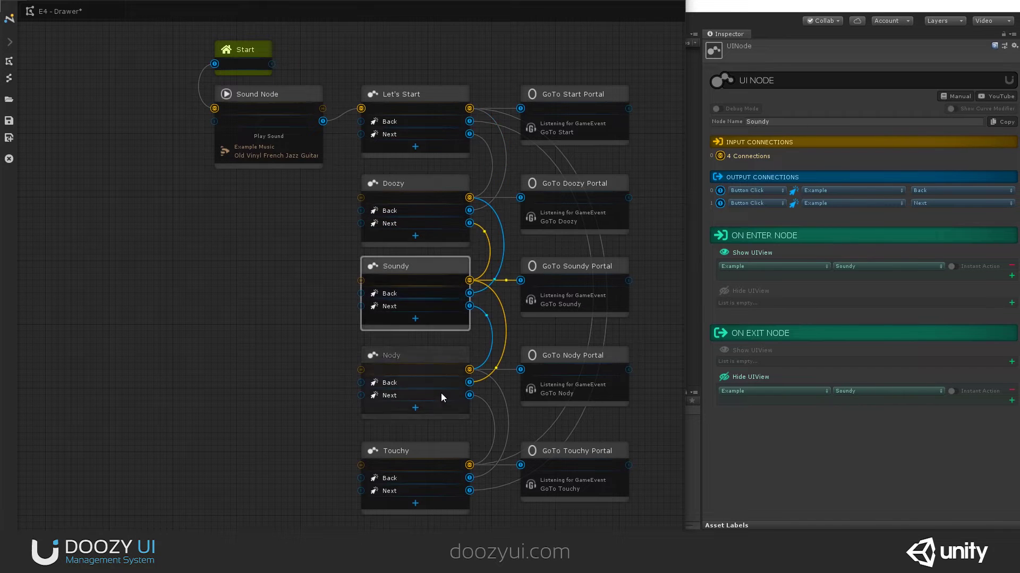
{"action": "left_click", "coordinate": [423, 365]}
{"action": "left_click", "coordinate": [433, 453]}
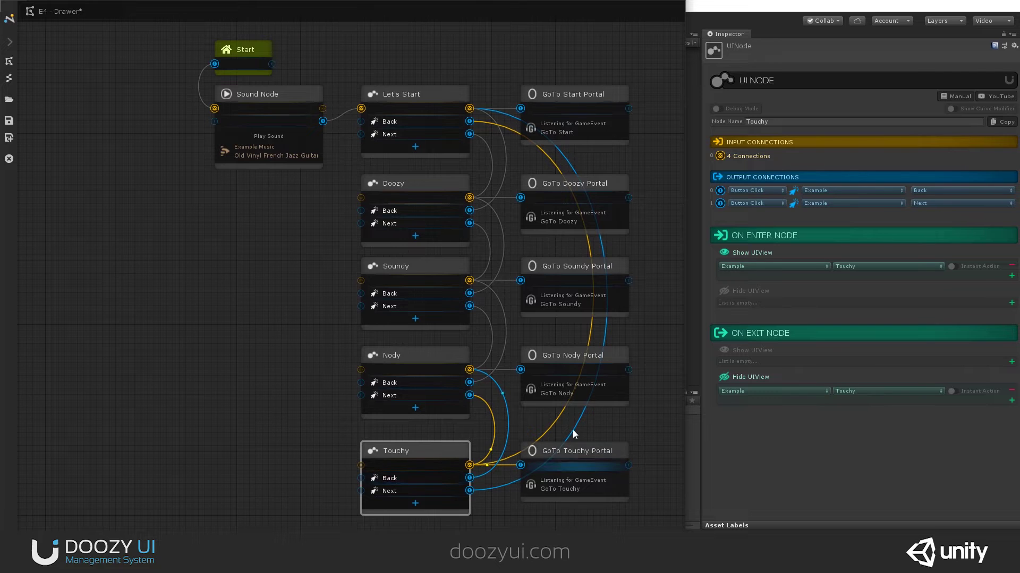
{"action": "left_click", "coordinate": [430, 98]}
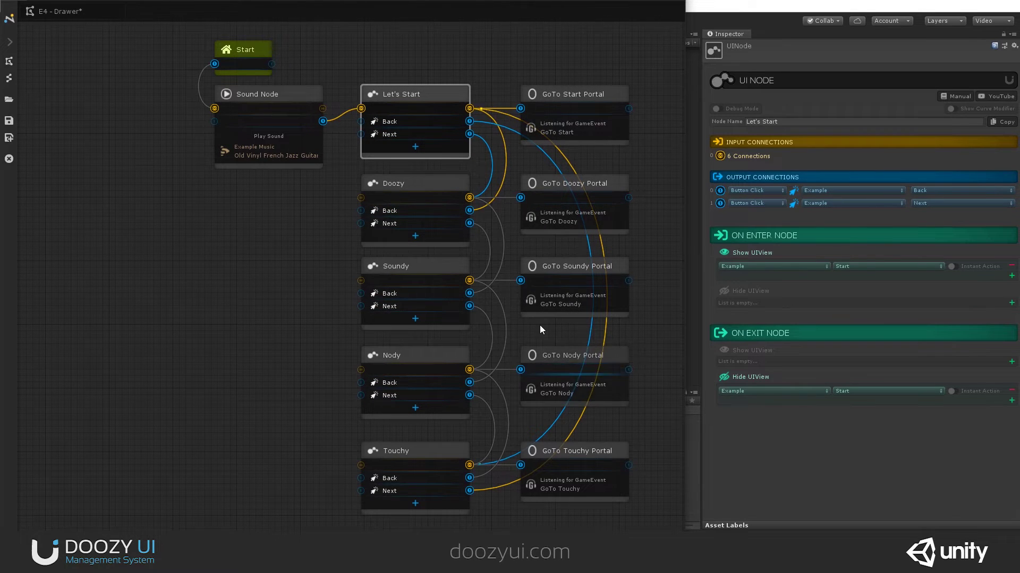
Examine which game event the Start, Soundy, Nody and Touchy portal nodes listen for.
{"action": "scroll", "coordinate": [539, 325], "scroll_direction": "down", "scroll_amount": 2}
{"action": "left_click", "coordinate": [505, 131]}
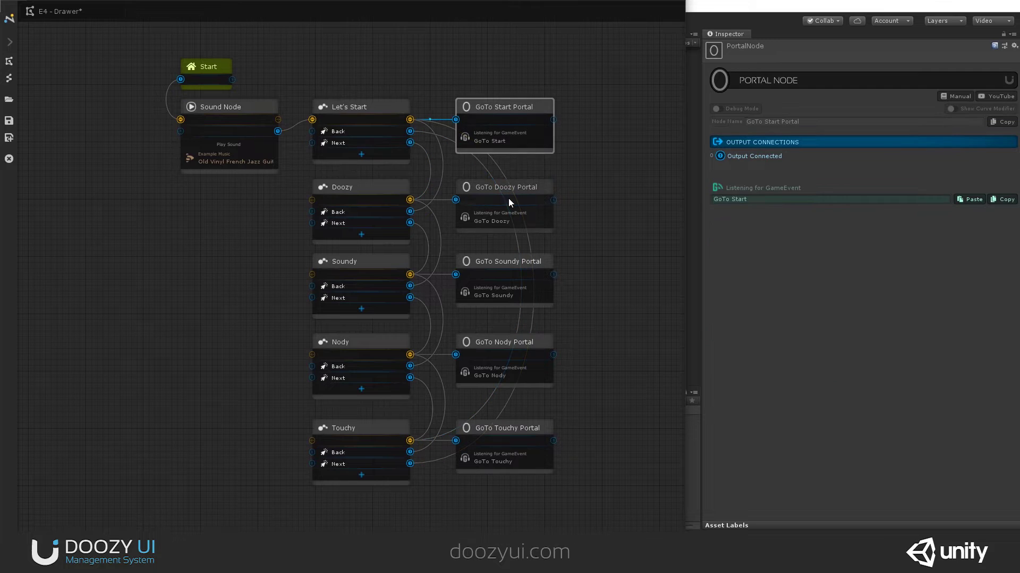
{"action": "left_click", "coordinate": [508, 296]}
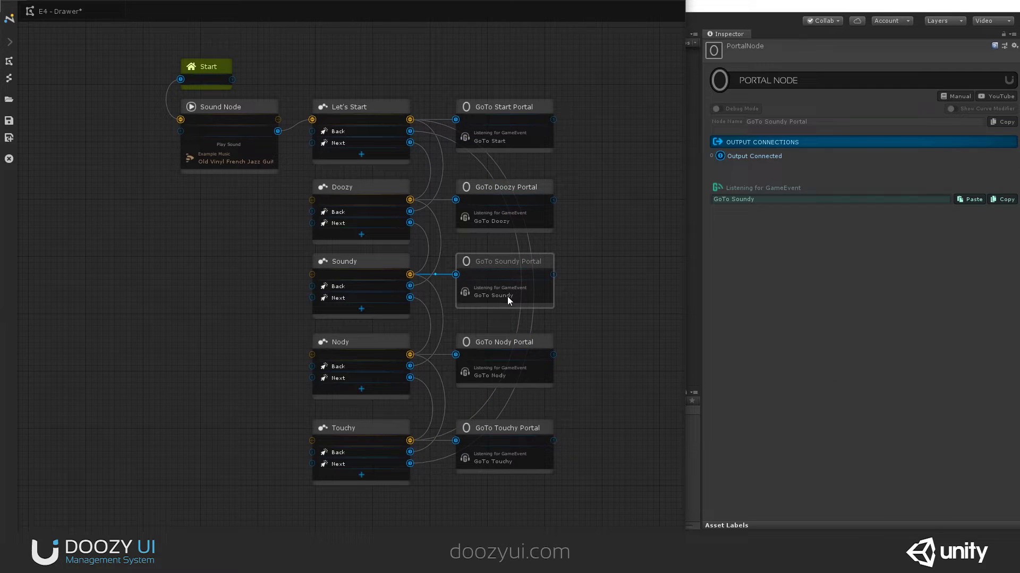
{"action": "left_click", "coordinate": [520, 372]}
{"action": "left_click", "coordinate": [502, 464]}
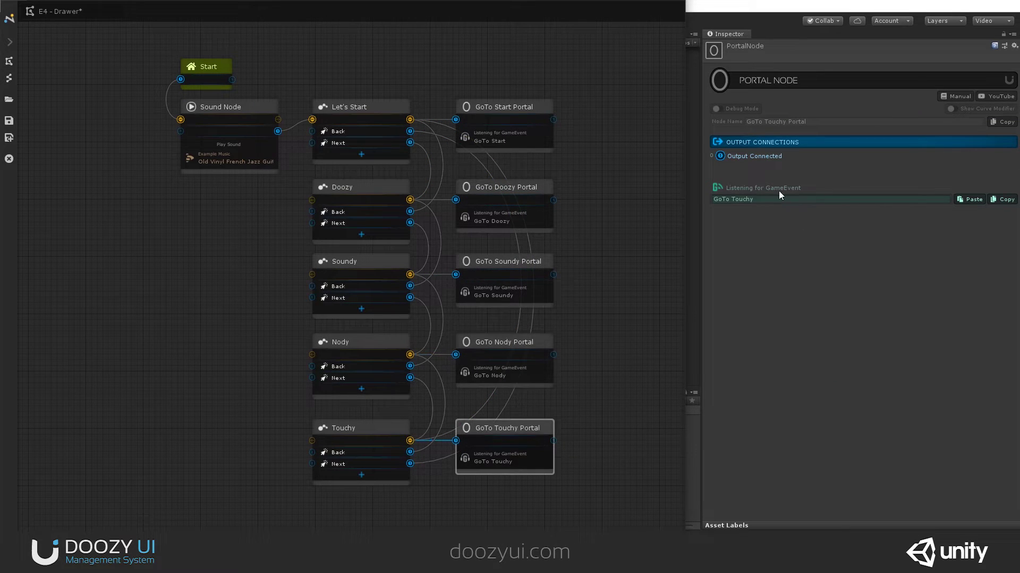
Uncover the editor, connect the Start node directly to Let's Start to bypass the Sound Node, and enter Play mode.
{"action": "left_click_drag", "start_coordinate": [637, 0], "coordinate": [681, 311]}
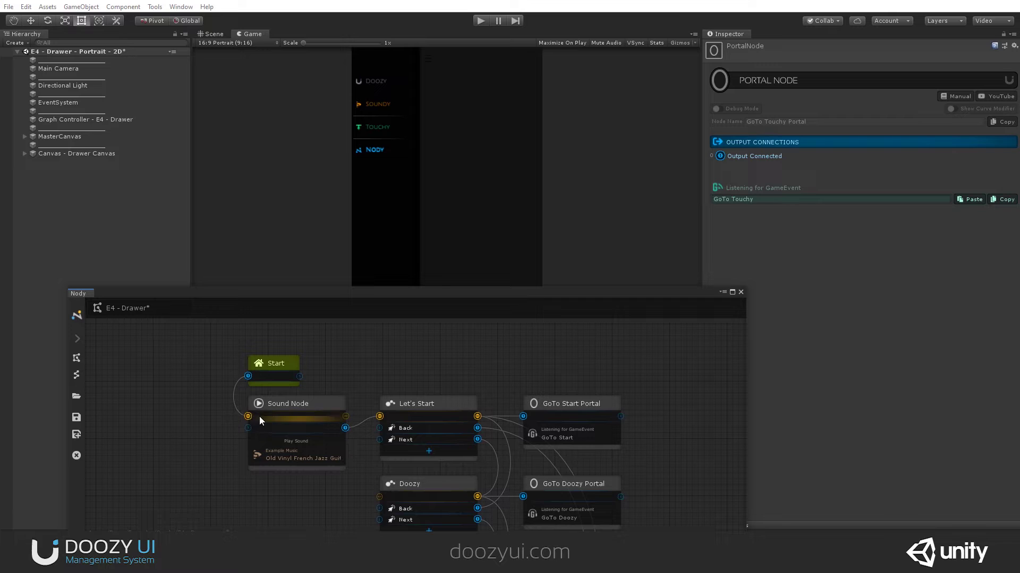
{"action": "left_click_drag", "start_coordinate": [300, 376], "coordinate": [423, 417]}
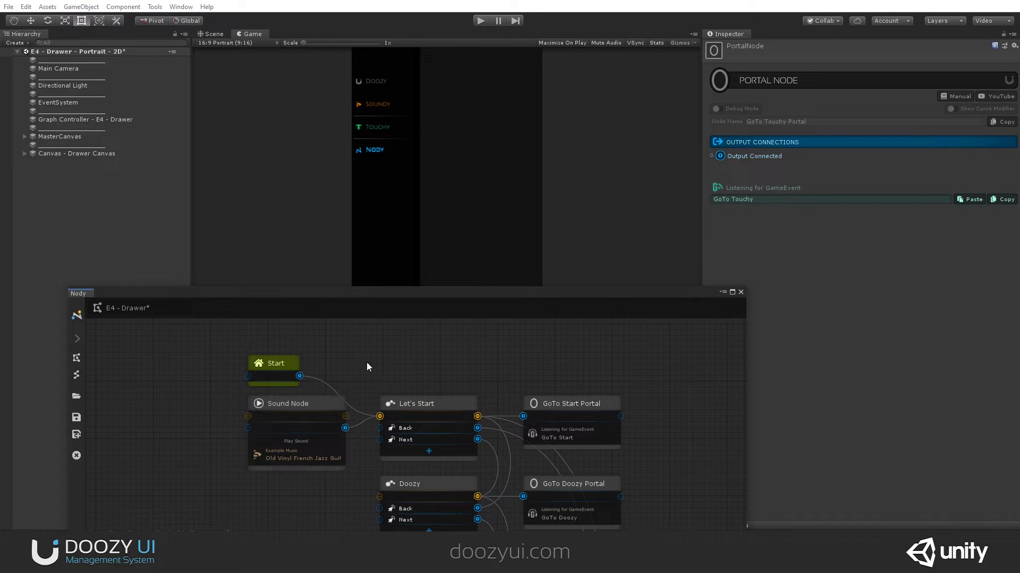
{"action": "left_click", "coordinate": [477, 21]}
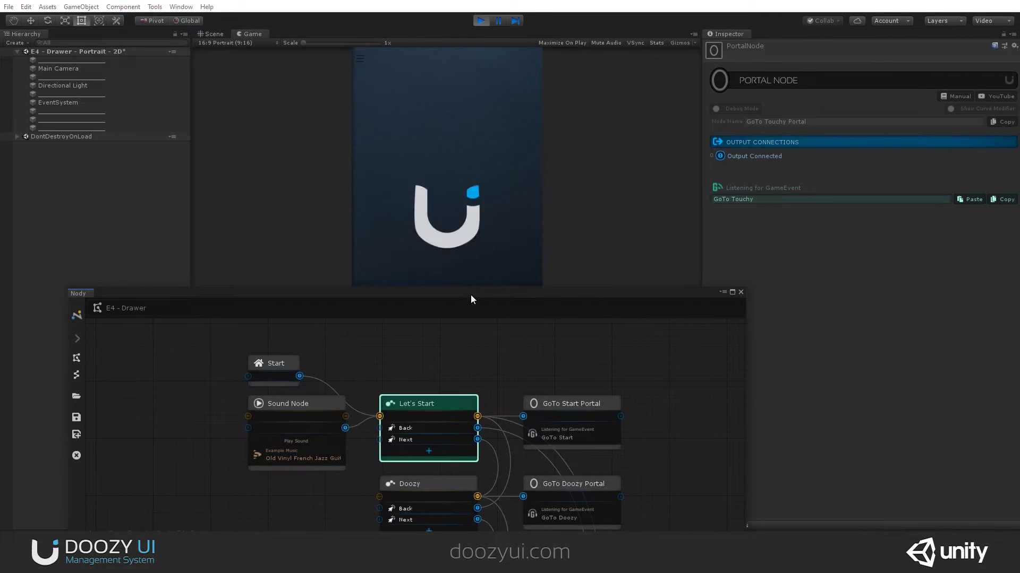
Arrange the Nody window over the lower part of the Game view with the UI and portal nodes in view.
{"action": "left_click_drag", "start_coordinate": [470, 295], "coordinate": [584, 318]}
{"action": "left_click_drag", "start_coordinate": [626, 256], "coordinate": [502, 259]}
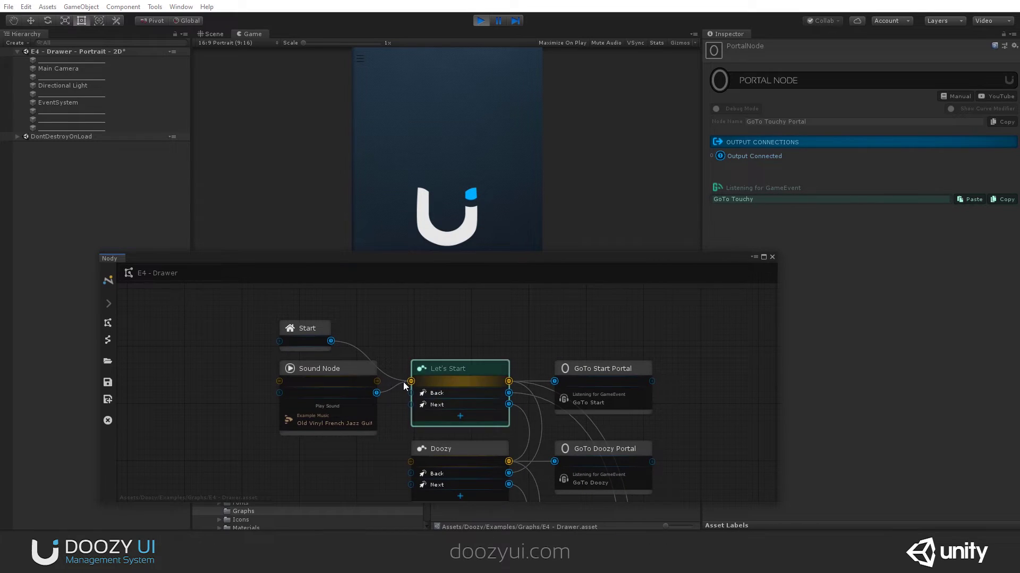
{"action": "left_click_drag", "start_coordinate": [430, 255], "coordinate": [423, 235]}
{"action": "scroll", "coordinate": [489, 290], "scroll_direction": "down", "scroll_amount": 3}
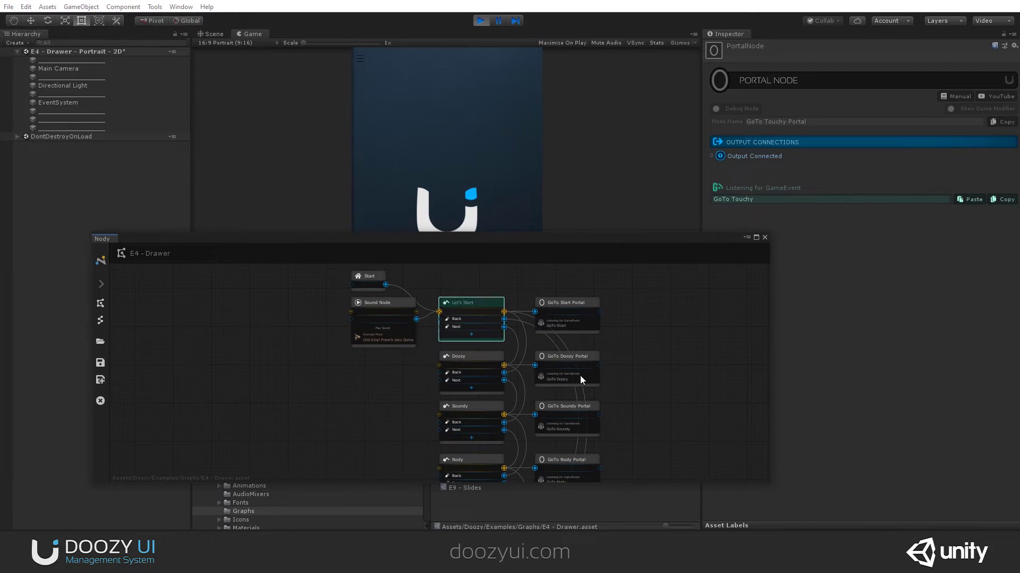
{"action": "middle_click_drag", "start_coordinate": [620, 380], "coordinate": [620, 350]}
Swipe the drawer open in the running example and go to the Soundy page while following the graph.
{"action": "left_click_drag", "start_coordinate": [371, 100], "coordinate": [453, 108]}
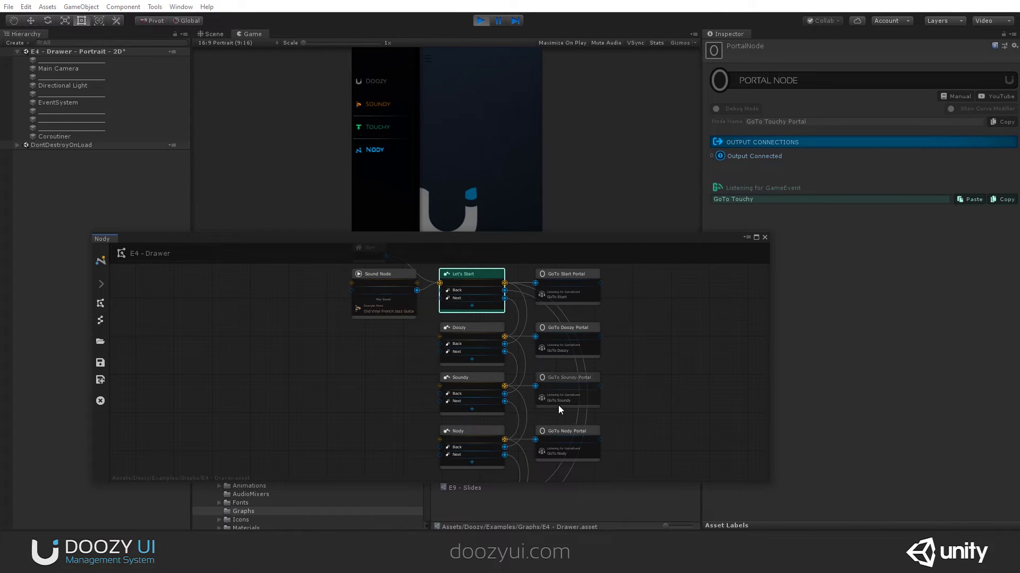
{"action": "scroll", "coordinate": [557, 407], "scroll_direction": "up", "scroll_amount": 5}
{"action": "scroll", "coordinate": [482, 374], "scroll_direction": "down", "scroll_amount": 5}
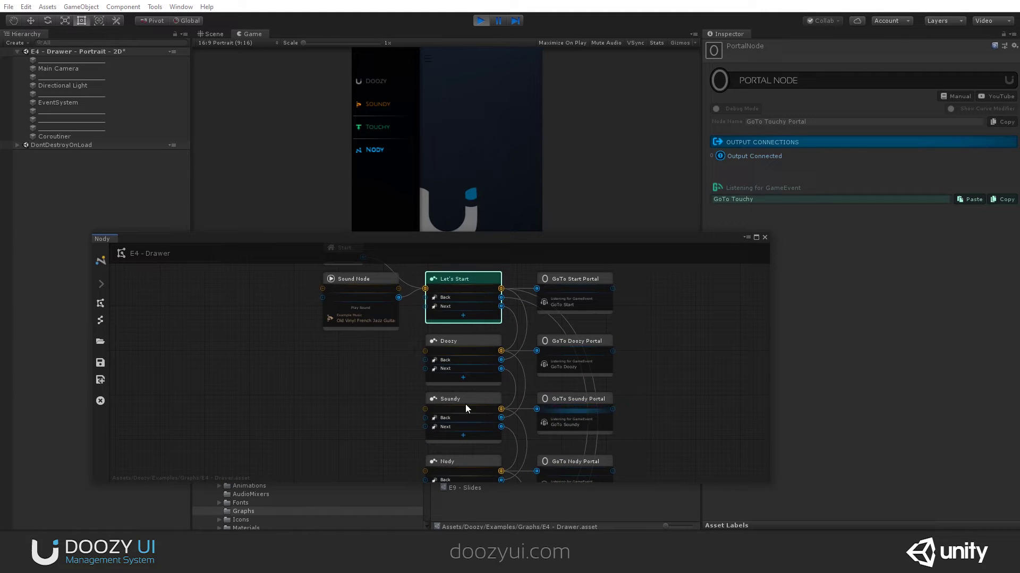
{"action": "left_click", "coordinate": [389, 107]}
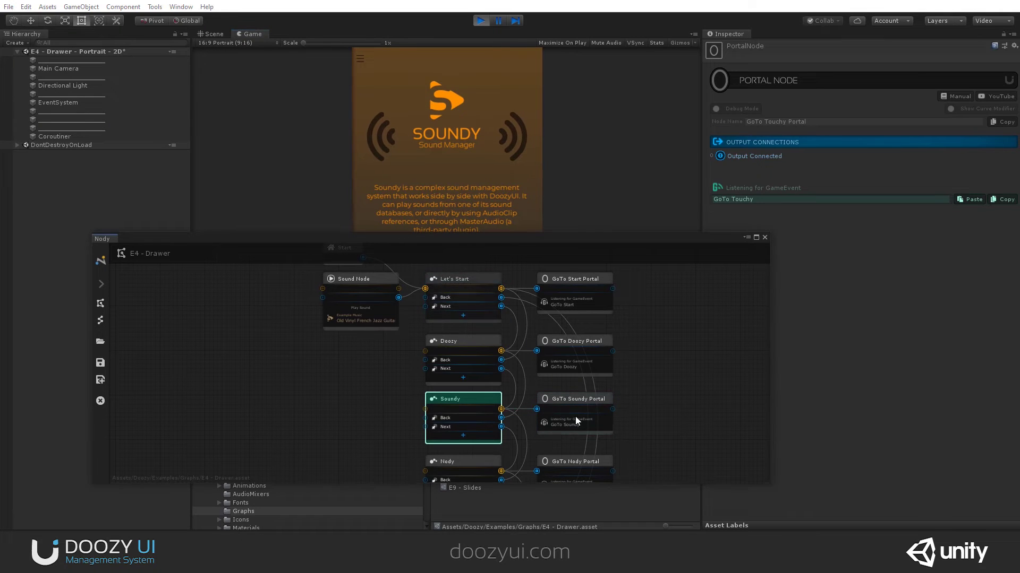
Go to the Touchy page through the drawer and examine the Touchy node and its portal up close.
{"action": "scroll", "coordinate": [594, 403], "scroll_direction": "down", "scroll_amount": 1}
{"action": "middle_click_drag", "start_coordinate": [655, 416], "coordinate": [643, 312]}
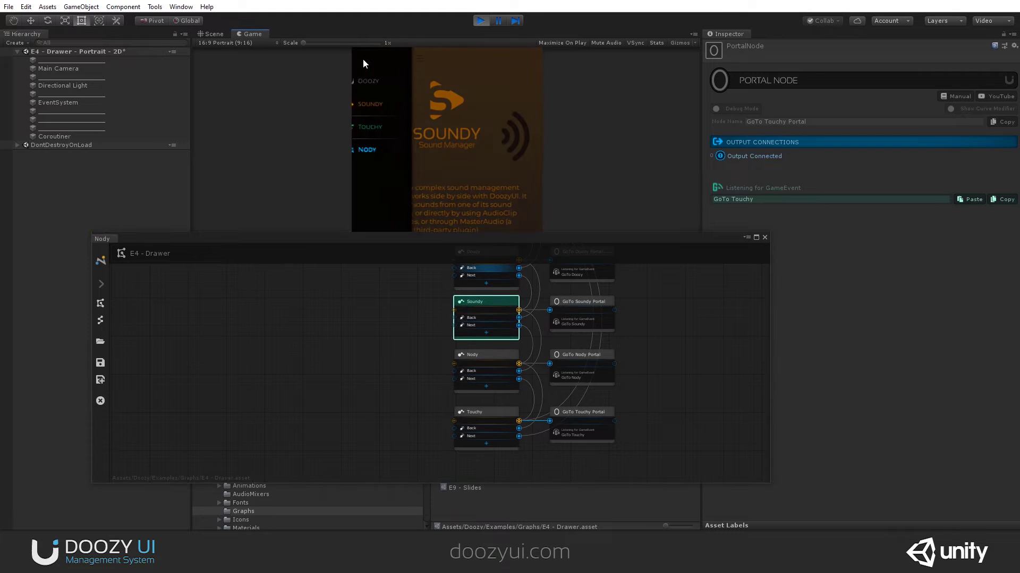
{"action": "left_click", "coordinate": [389, 136]}
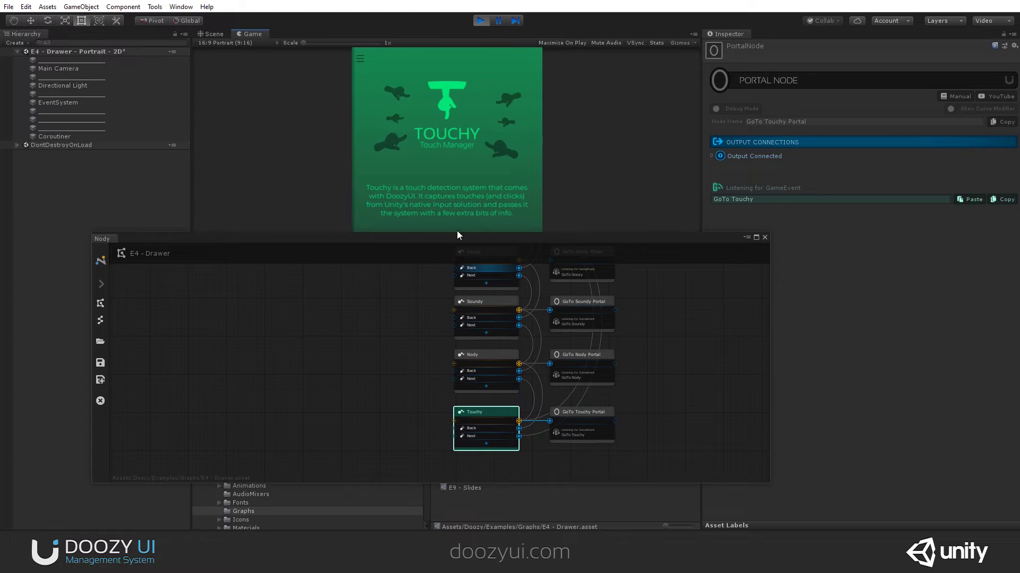
{"action": "scroll", "coordinate": [467, 427], "scroll_direction": "up", "scroll_amount": 3}
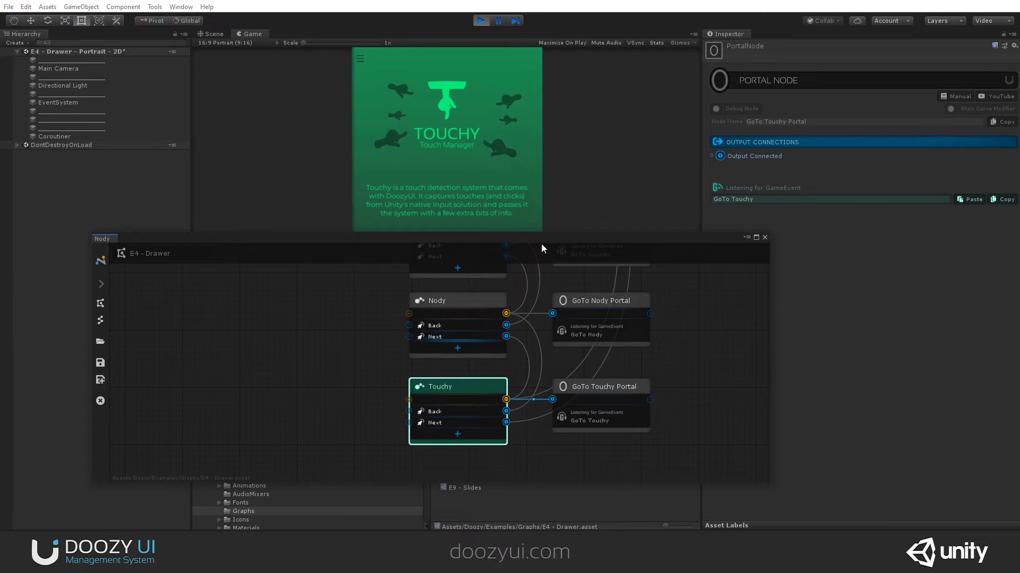
{"action": "scroll", "coordinate": [464, 413], "scroll_direction": "up", "scroll_amount": 2}
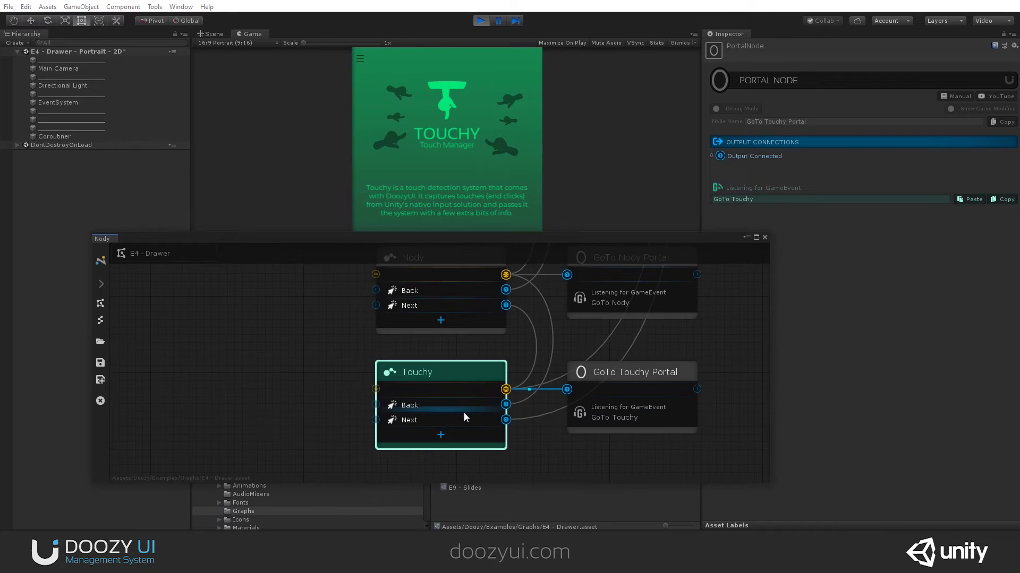
{"action": "scroll", "coordinate": [463, 413], "scroll_direction": "up", "scroll_amount": 1}
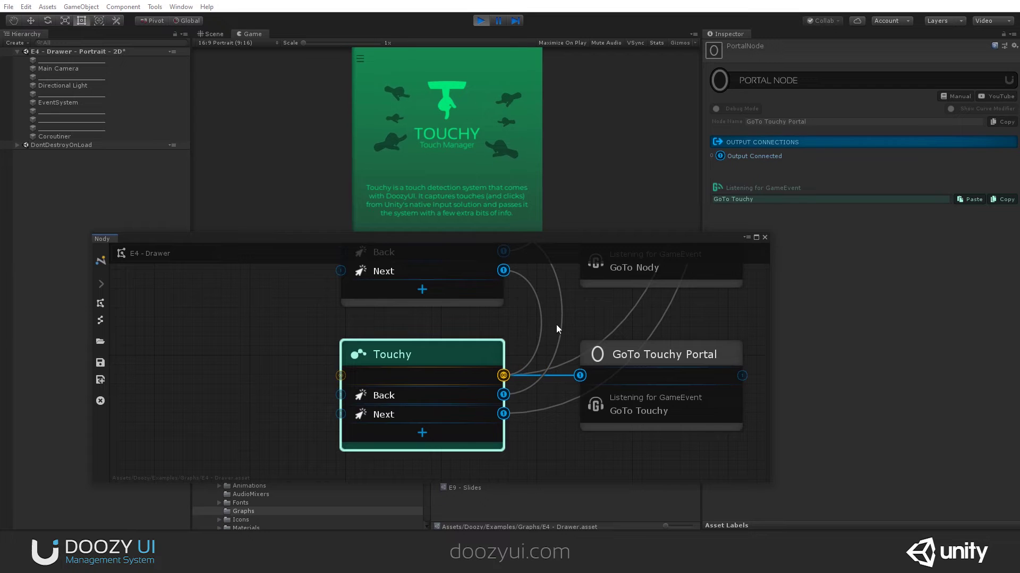
Go back page by page from Touchy through Nody and Soundy to the Doozy page while following the active node.
{"action": "left_click", "coordinate": [546, 161]}
{"action": "key", "text": "Escape"}
{"action": "middle_click_drag", "start_coordinate": [506, 355], "coordinate": [512, 452]}
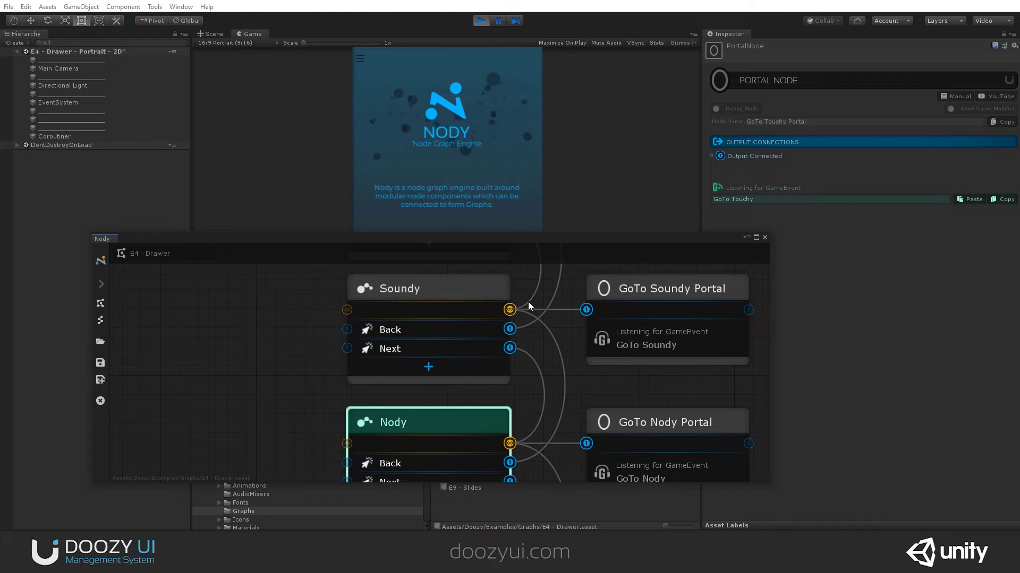
{"action": "left_click", "coordinate": [559, 154]}
{"action": "left_click", "coordinate": [559, 154]}
Cycle backwards through the example's pages repeatedly while watching the node transitions across the whole graph, ending on the Nody page.
{"action": "scroll", "coordinate": [505, 361], "scroll_direction": "down", "scroll_amount": 2}
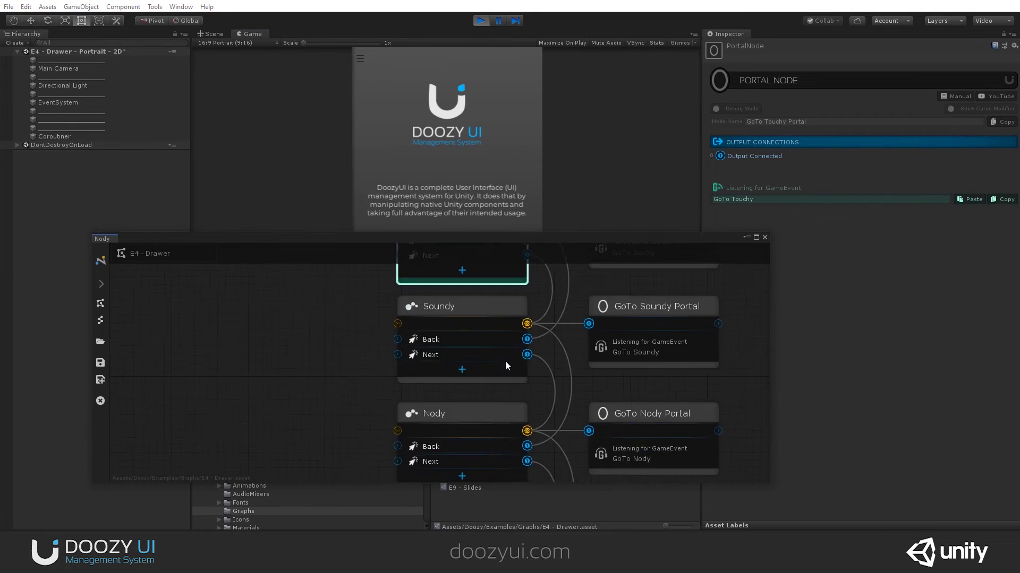
{"action": "scroll", "coordinate": [518, 351], "scroll_direction": "down", "scroll_amount": 3}
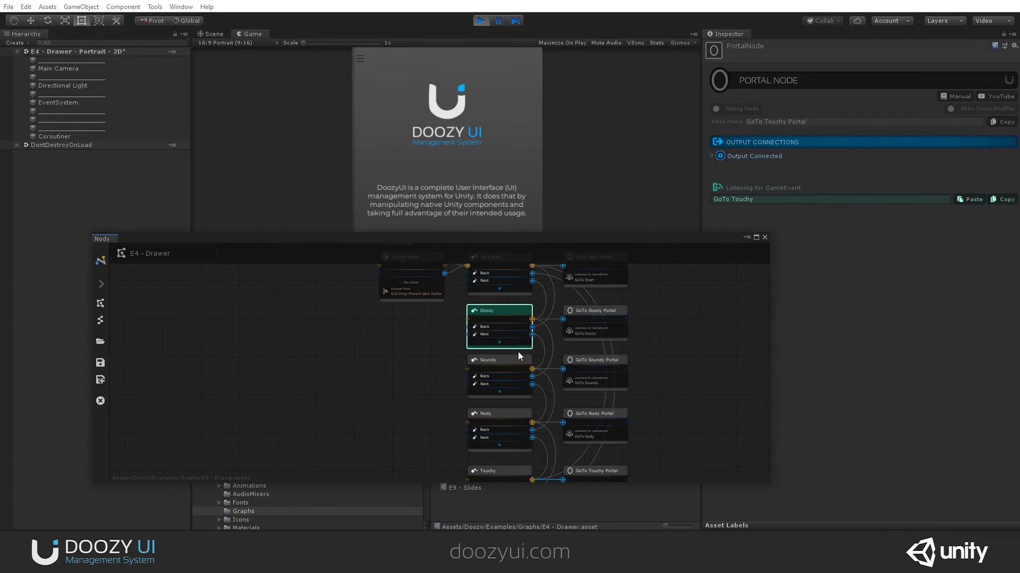
{"action": "scroll", "coordinate": [518, 351], "scroll_direction": "down", "scroll_amount": 3}
{"action": "middle_click_drag", "start_coordinate": [517, 352], "coordinate": [510, 350]}
{"action": "left_click", "coordinate": [547, 357]}
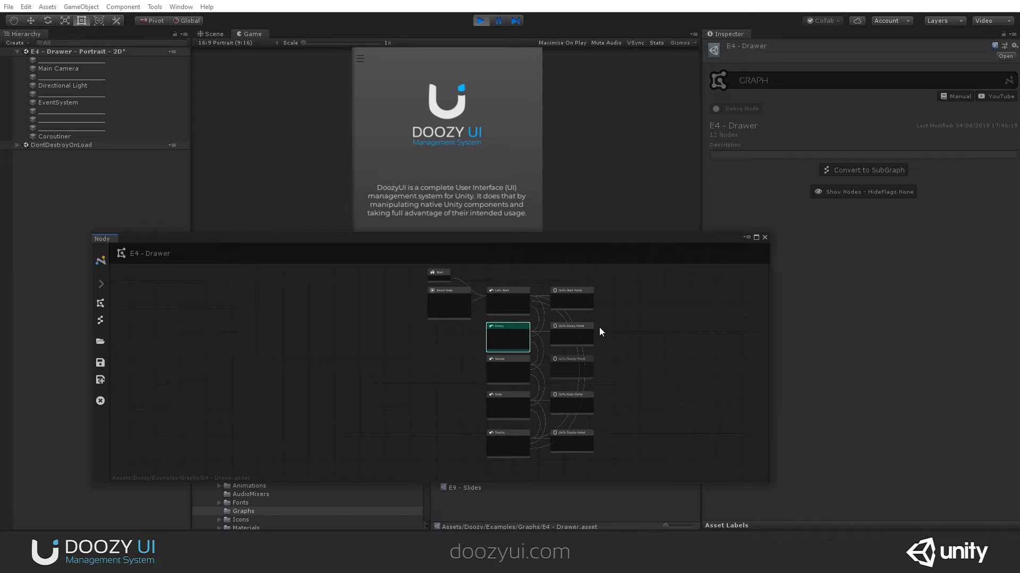
{"action": "left_click", "coordinate": [502, 157]}
{"action": "left_click", "coordinate": [502, 157]}
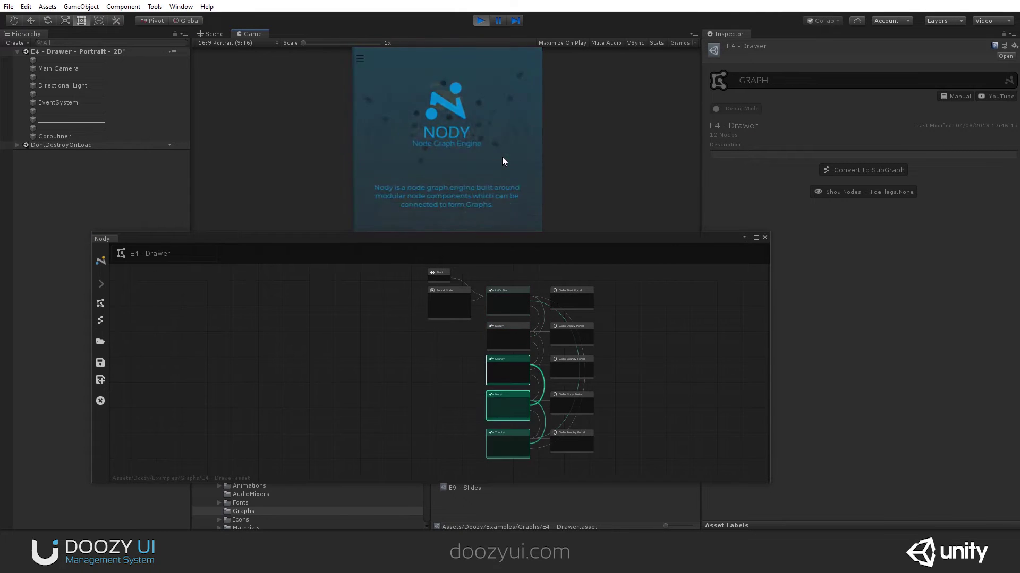
{"action": "left_click", "coordinate": [502, 157]}
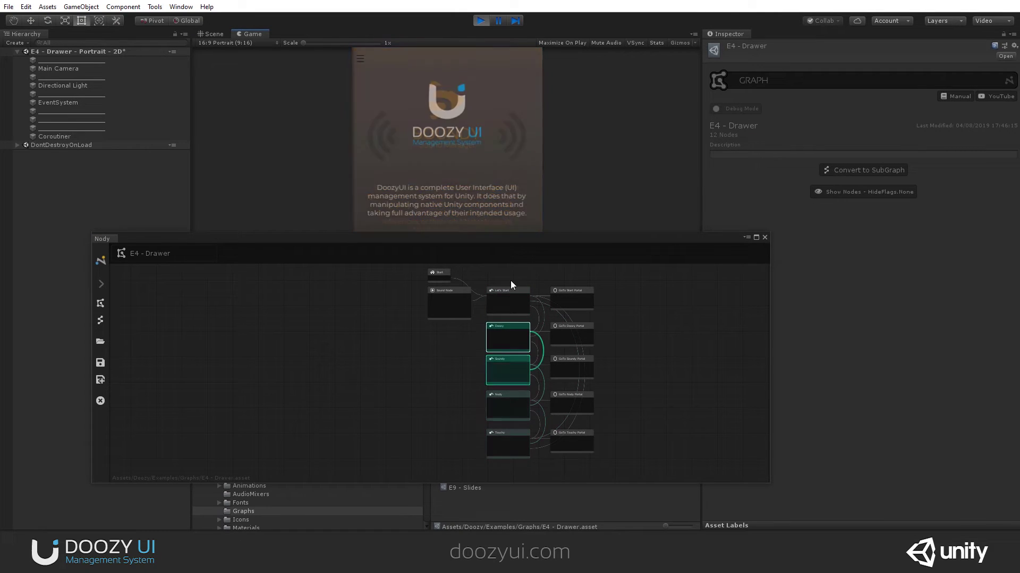
{"action": "left_click", "coordinate": [426, 149]}
{"action": "left_click", "coordinate": [425, 149]}
{"action": "left_click", "coordinate": [425, 149]}
{"action": "left_click", "coordinate": [426, 149]}
{"action": "left_click", "coordinate": [425, 149]}
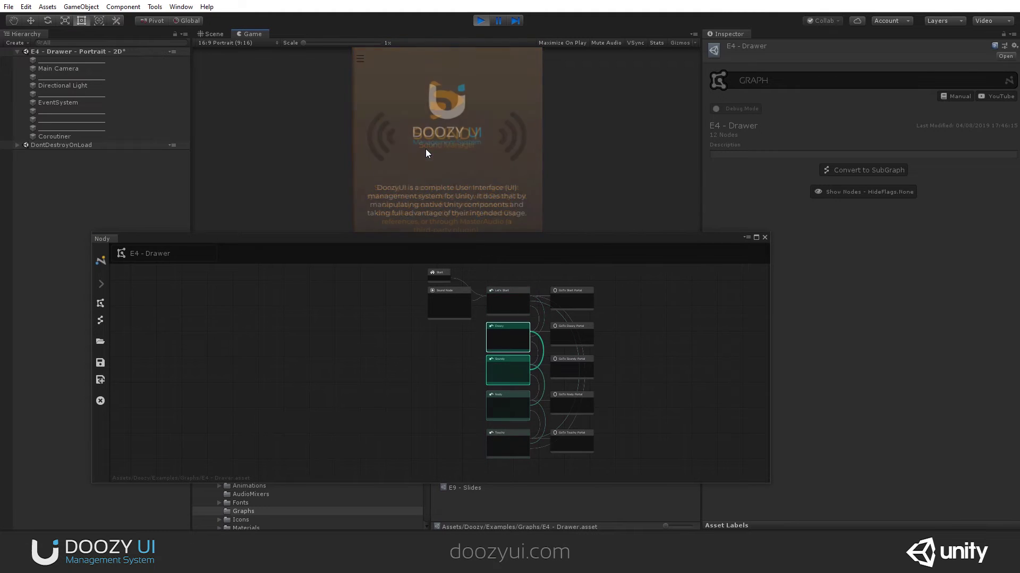
{"action": "left_click", "coordinate": [426, 149]}
{"action": "left_click", "coordinate": [425, 149]}
{"action": "left_click", "coordinate": [425, 149]}
{"action": "left_click", "coordinate": [425, 149]}
{"action": "left_click", "coordinate": [425, 150]}
{"action": "left_click", "coordinate": [425, 149]}
{"action": "left_click", "coordinate": [425, 149]}
{"action": "left_click", "coordinate": [426, 149]}
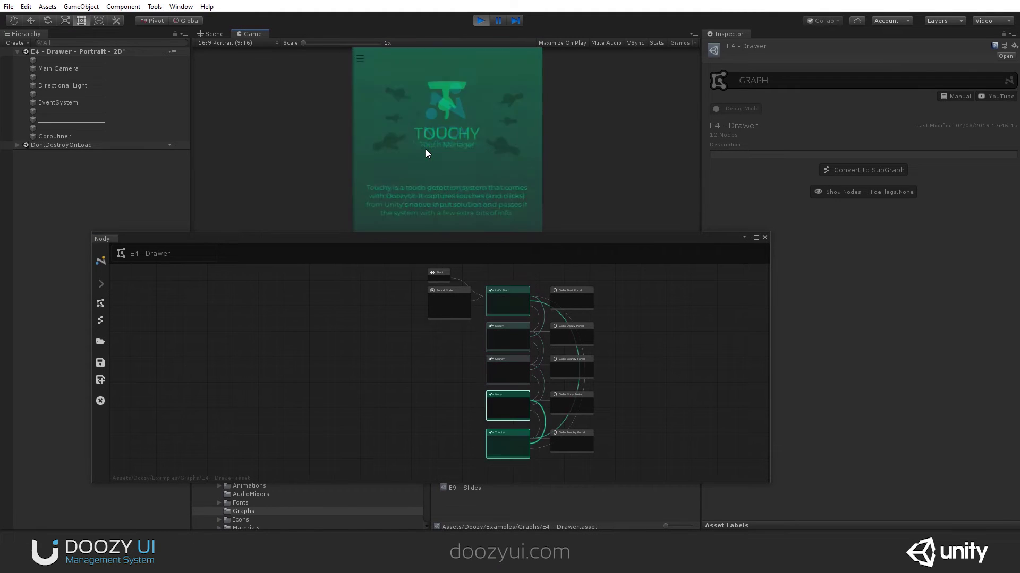
{"action": "left_click", "coordinate": [425, 153]}
Resize the Nody window to a taller, narrower shape beside the Game view, keeping the page nodes and portals in view.
{"action": "left_click_drag", "start_coordinate": [450, 233], "coordinate": [429, 202]}
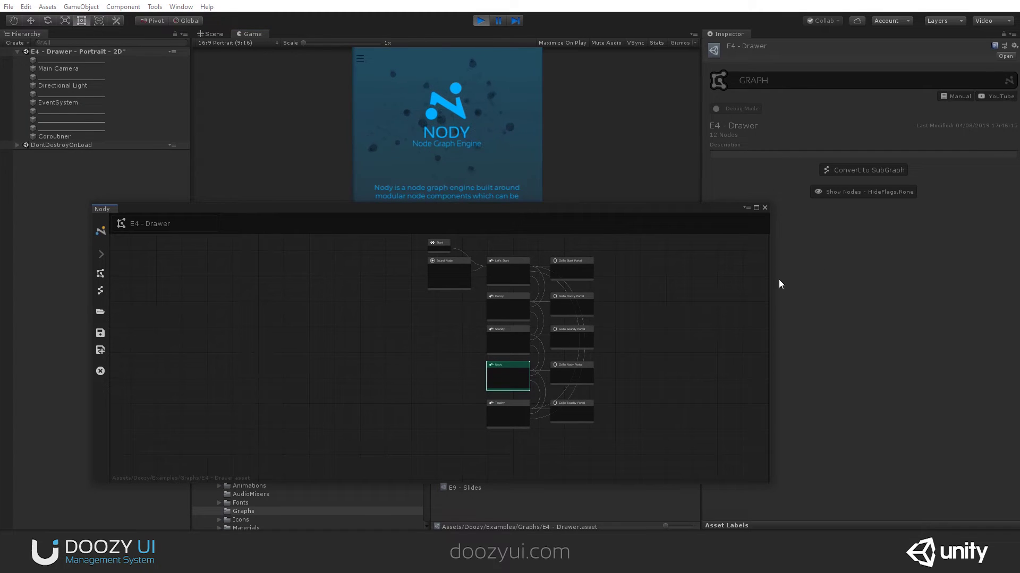
{"action": "left_click_drag", "start_coordinate": [770, 282], "coordinate": [351, 280]}
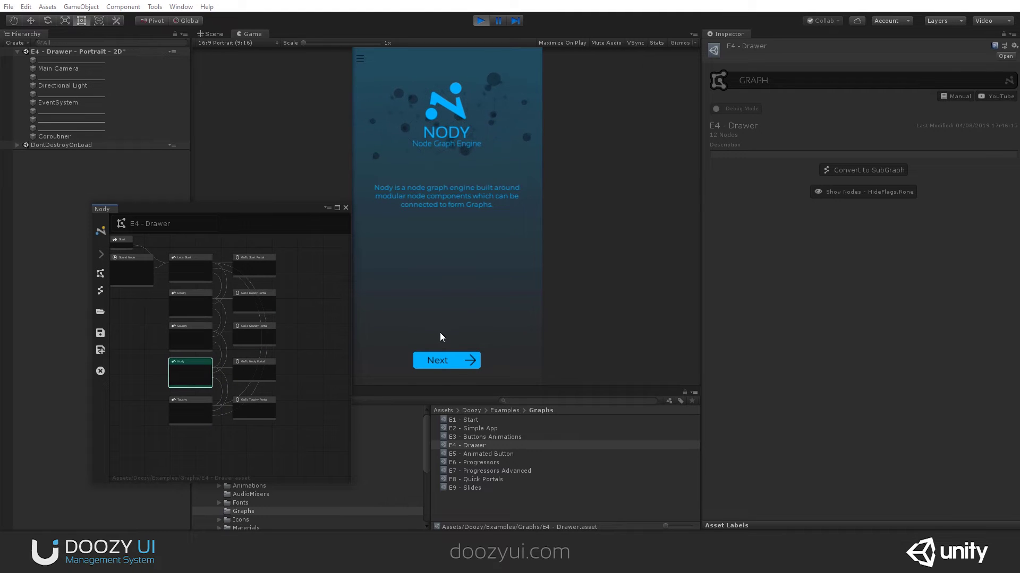
{"action": "scroll", "coordinate": [163, 372], "scroll_direction": "up", "scroll_amount": 2}
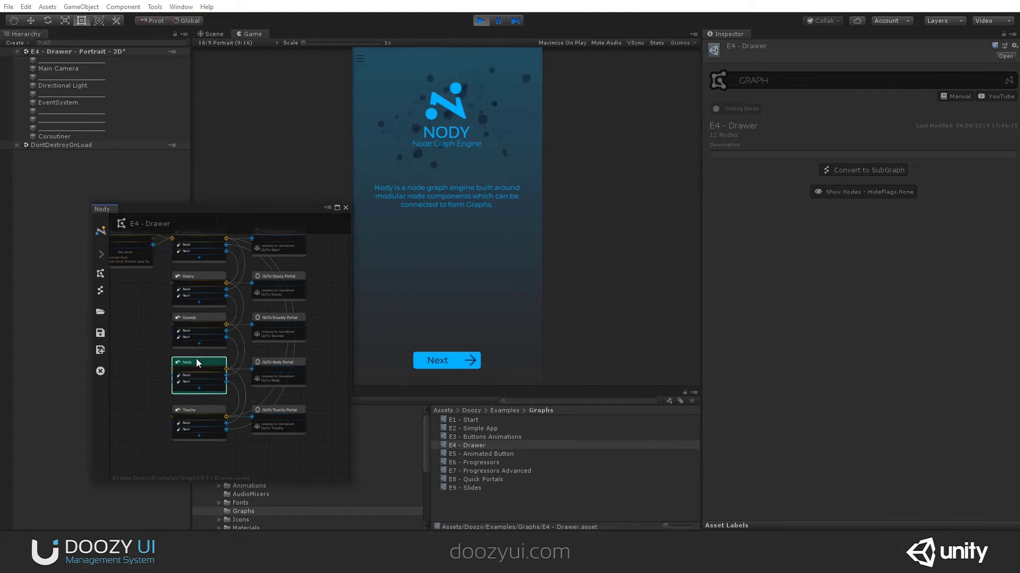
{"action": "middle_click_drag", "start_coordinate": [150, 341], "coordinate": [146, 355]}
Advance with the example's Next button from the Nody page through Touchy to the start page.
{"action": "left_click", "coordinate": [454, 360]}
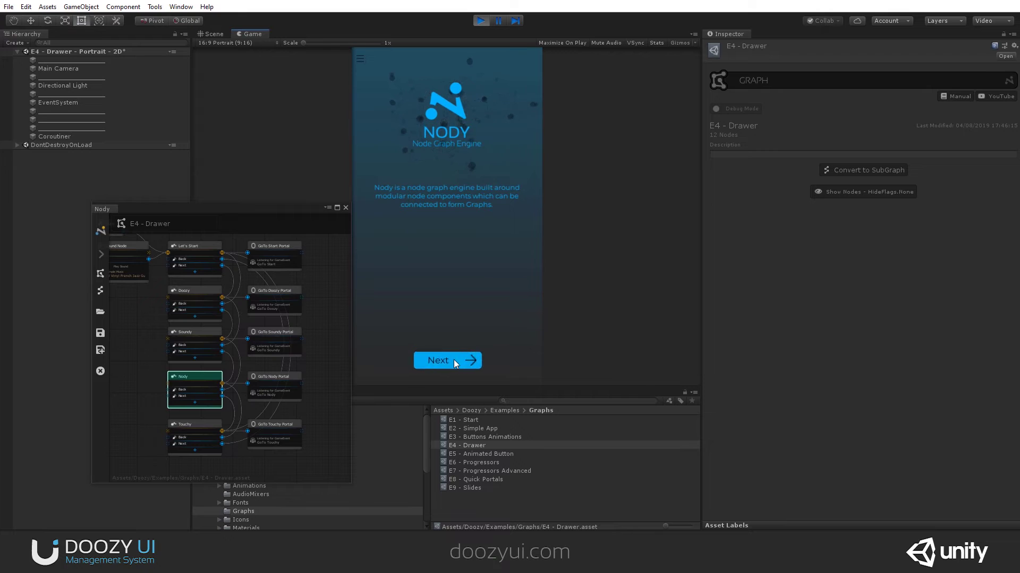
{"action": "left_click", "coordinate": [454, 358]}
{"action": "left_click", "coordinate": [454, 359]}
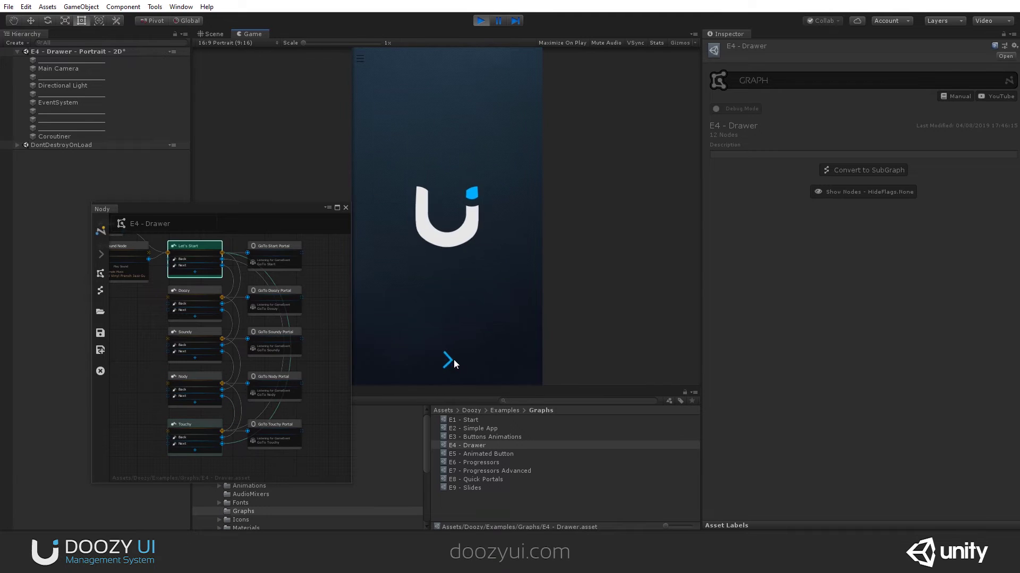
Advance from the start page through Doozy, Soundy, Nody and Touchy back to the start page while following the active node.
{"action": "left_click", "coordinate": [454, 359]}
{"action": "left_click", "coordinate": [454, 359]}
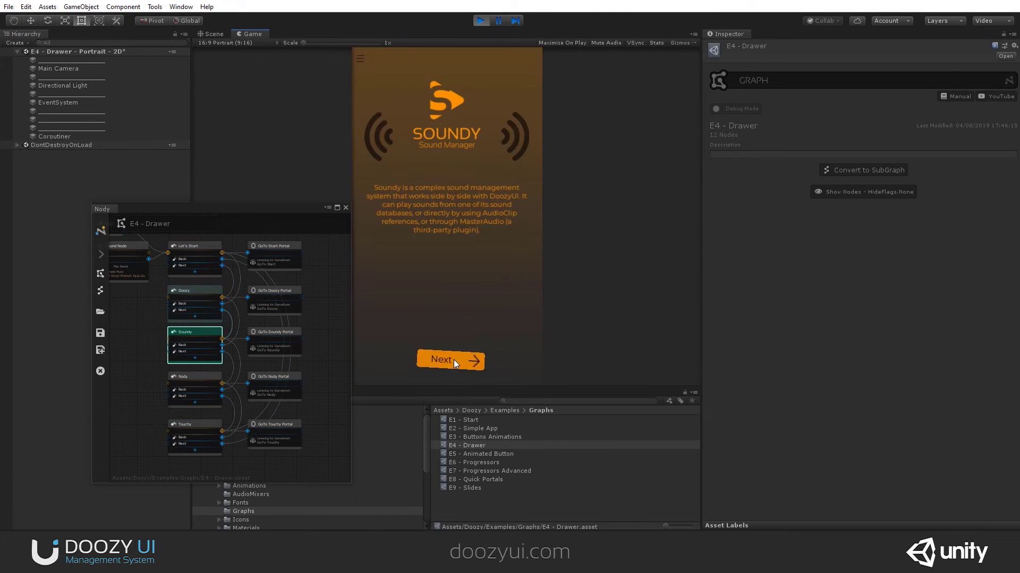
{"action": "left_click", "coordinate": [453, 359]}
{"action": "left_click", "coordinate": [454, 359]}
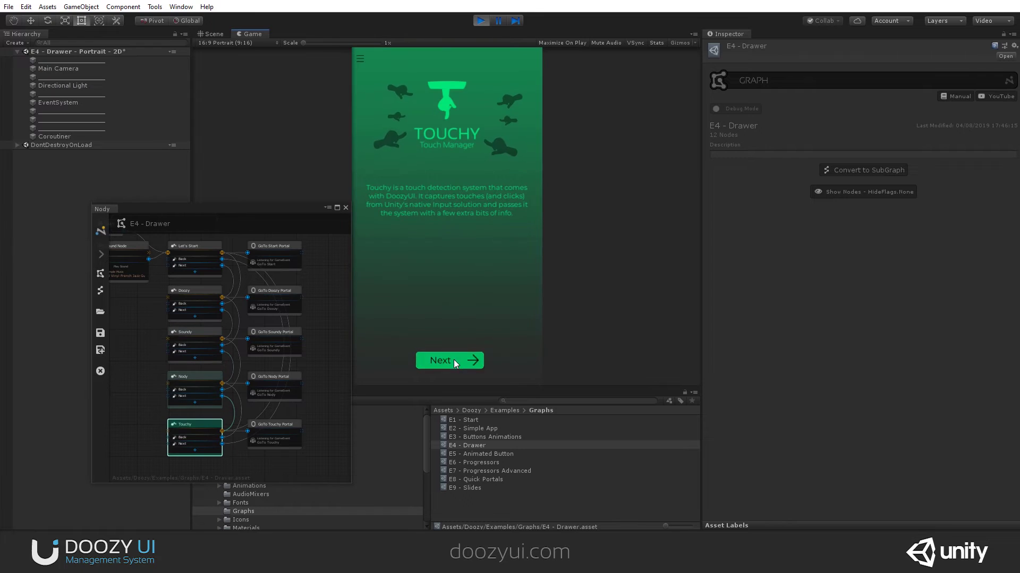
{"action": "left_click", "coordinate": [453, 359]}
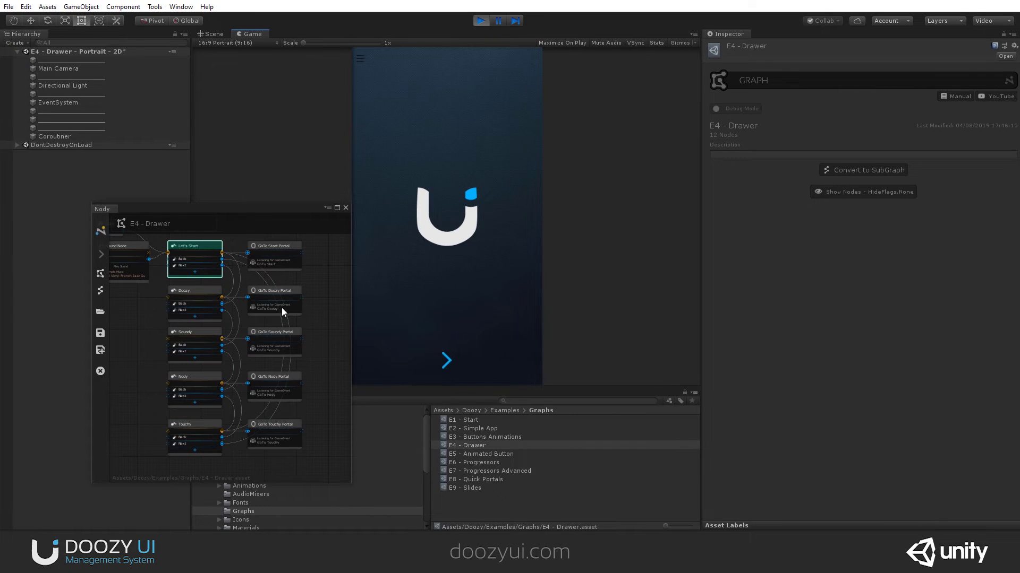
Use the example's drawer menu to jump to the Doozy, Nody, Touchy and Soundy pages while watching the active node change.
{"action": "left_click_drag", "start_coordinate": [376, 110], "coordinate": [444, 120]}
{"action": "left_click", "coordinate": [374, 82]}
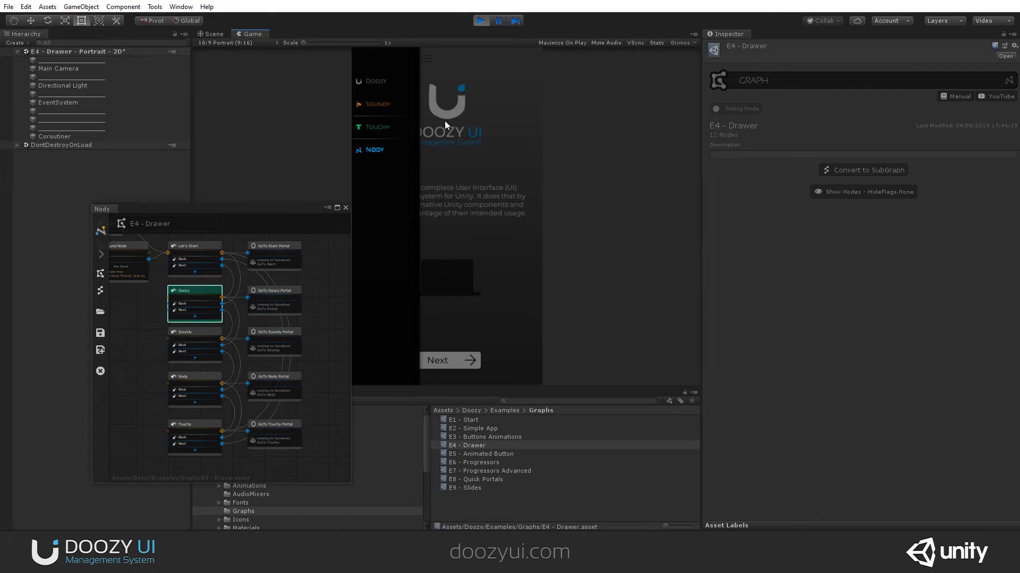
{"action": "left_click", "coordinate": [378, 151]}
{"action": "left_click_drag", "start_coordinate": [377, 154], "coordinate": [428, 168]}
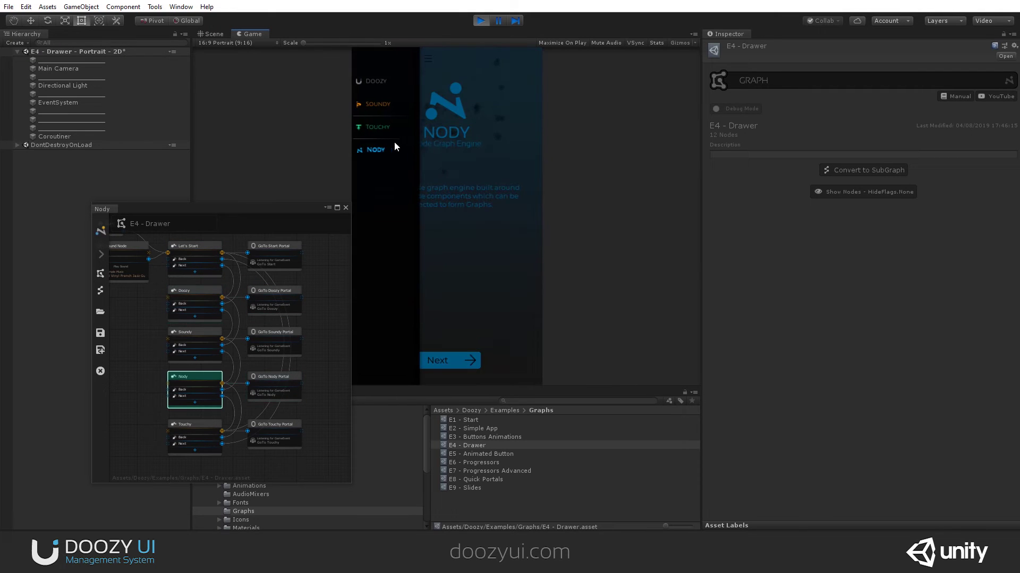
{"action": "left_click", "coordinate": [375, 131]}
{"action": "left_click_drag", "start_coordinate": [381, 137], "coordinate": [512, 160]}
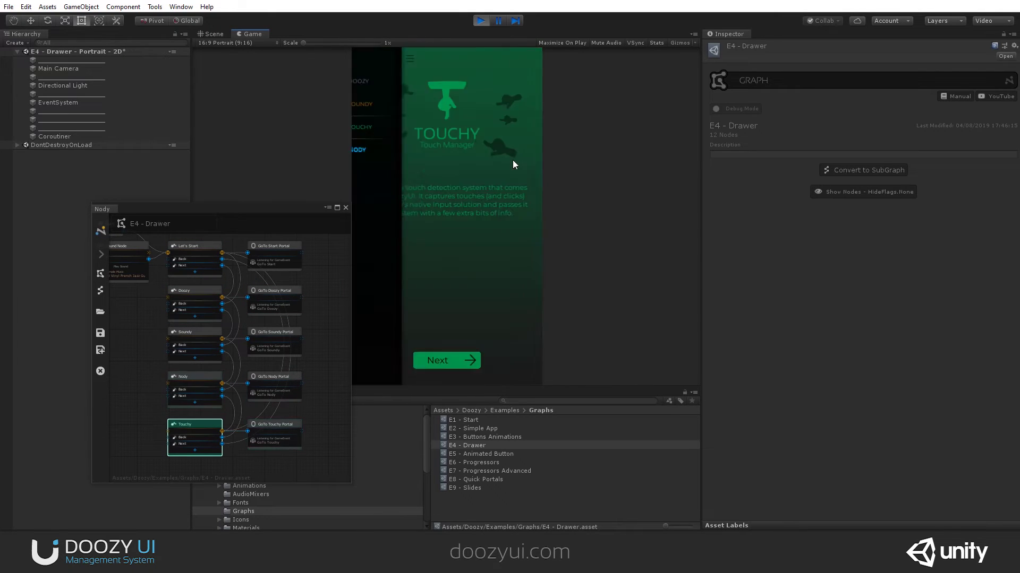
{"action": "left_click", "coordinate": [397, 107]}
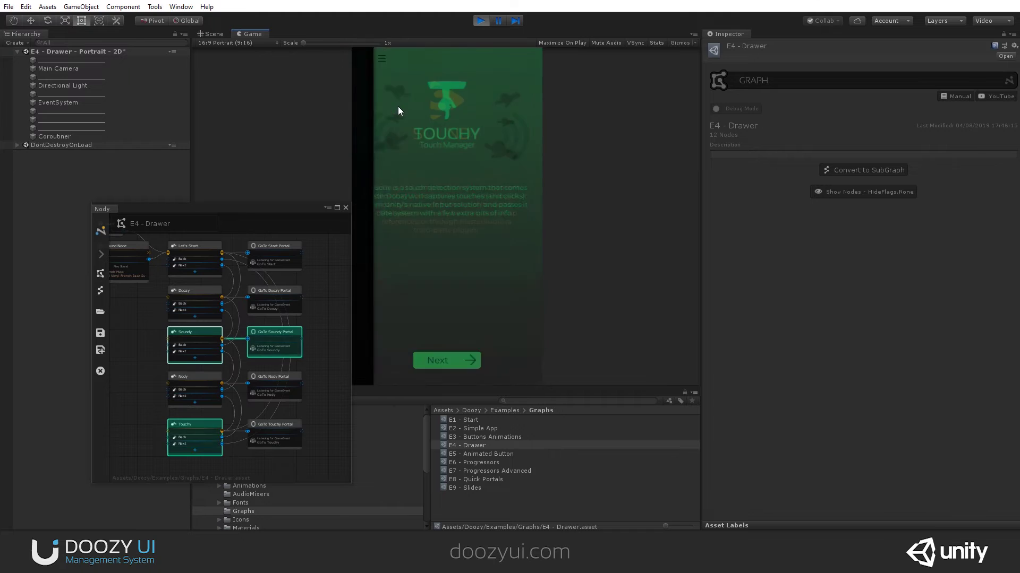
Exit Play mode and reposition and widen the Nody window for a larger view of the graph.
{"action": "left_click", "coordinate": [482, 21]}
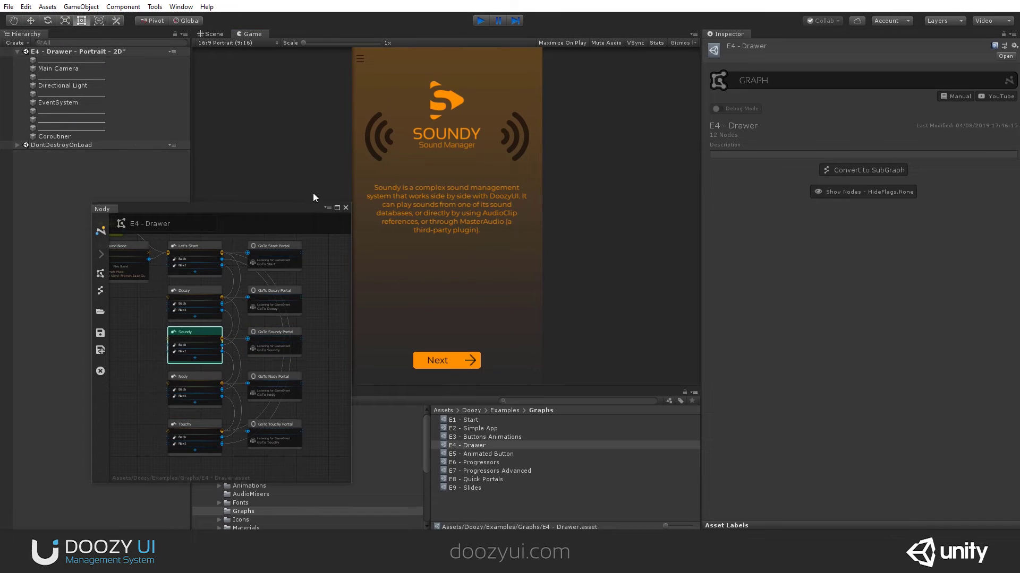
{"action": "left_click_drag", "start_coordinate": [293, 210], "coordinate": [366, 197]}
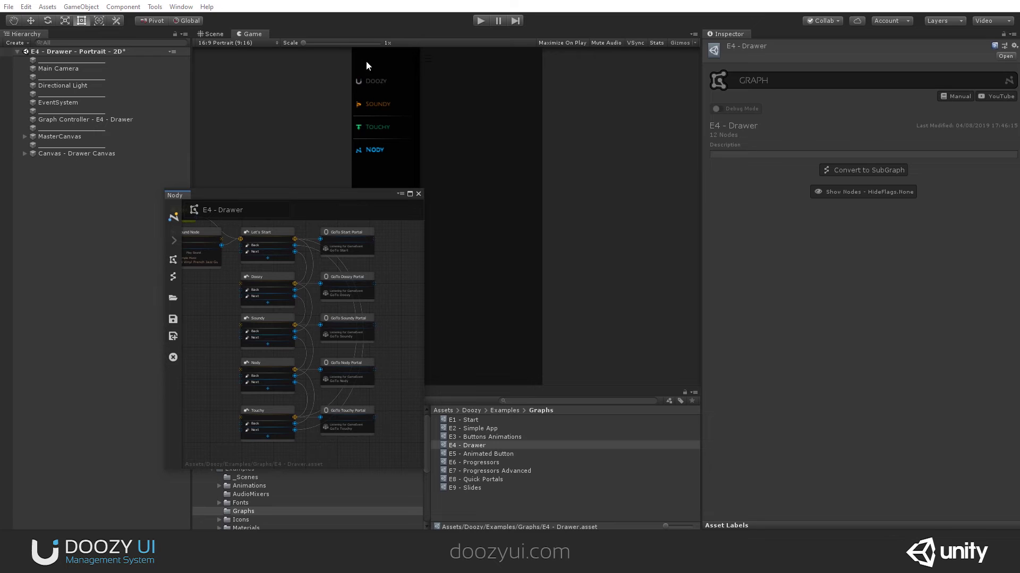
{"action": "left_click_drag", "start_coordinate": [423, 214], "coordinate": [545, 214]}
Examine the GameEvents that the GoTo portal nodes listen for, from GoTo Start Portal down to GoTo Nody Portal.
{"action": "scroll", "coordinate": [380, 267], "scroll_direction": "up", "scroll_amount": 6}
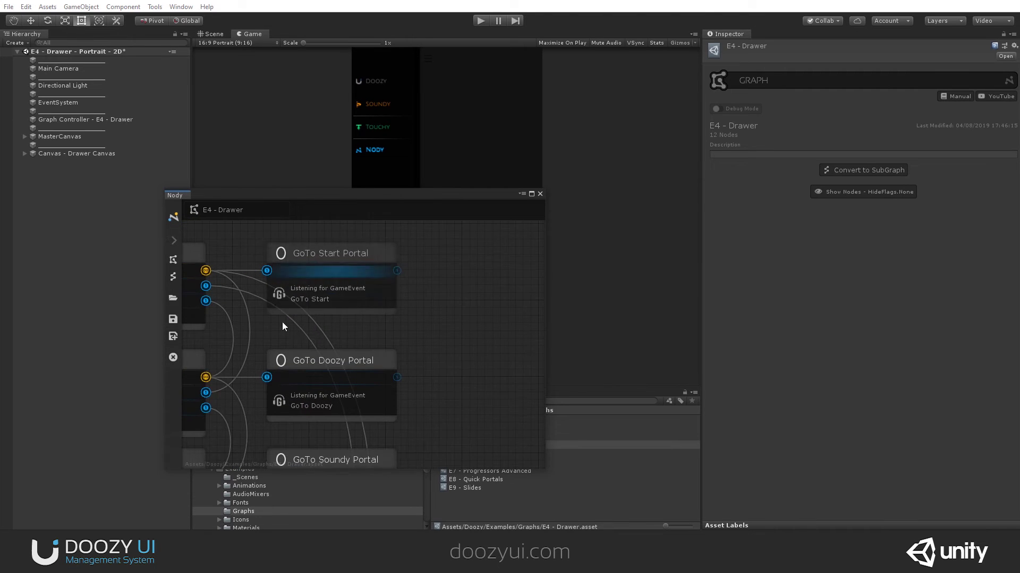
{"action": "middle_click_drag", "start_coordinate": [308, 324], "coordinate": [356, 278]}
{"action": "middle_click_drag", "start_coordinate": [393, 390], "coordinate": [444, 282]}
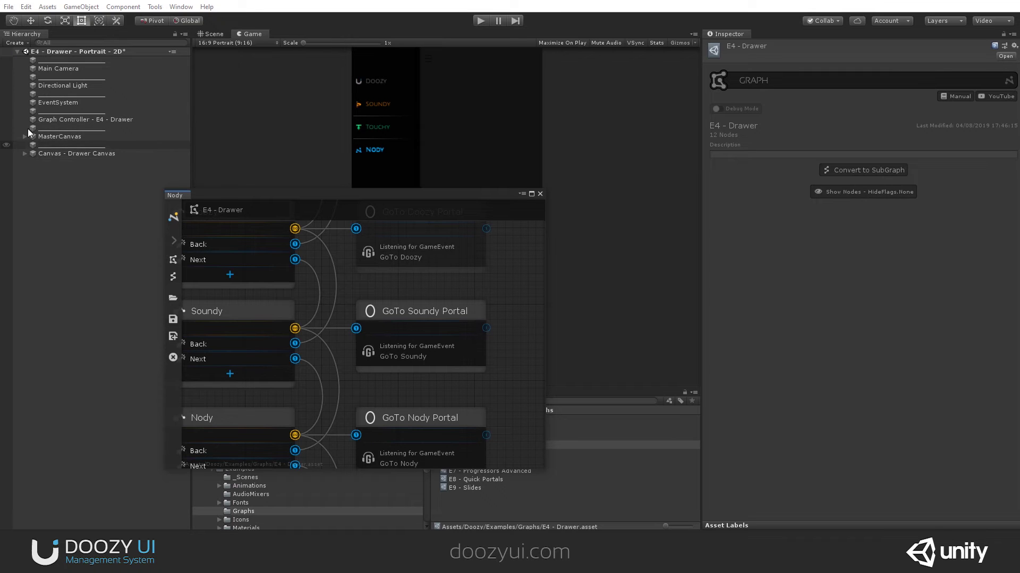
Expand Canvas - Drawer Canvas in the hierarchy and examine the drawer and example pages in the Scene view.
{"action": "left_click", "coordinate": [27, 155]}
{"action": "left_click", "coordinate": [24, 154]}
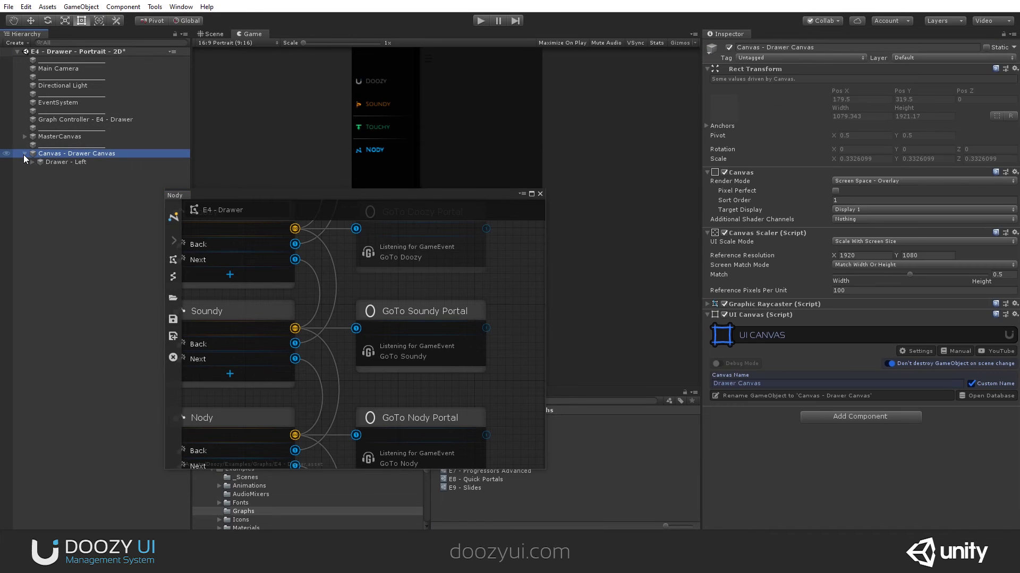
{"action": "left_click", "coordinate": [212, 35]}
{"action": "scroll", "coordinate": [531, 123], "scroll_direction": "down", "scroll_amount": 4}
{"action": "scroll", "coordinate": [571, 133], "scroll_direction": "up", "scroll_amount": 3}
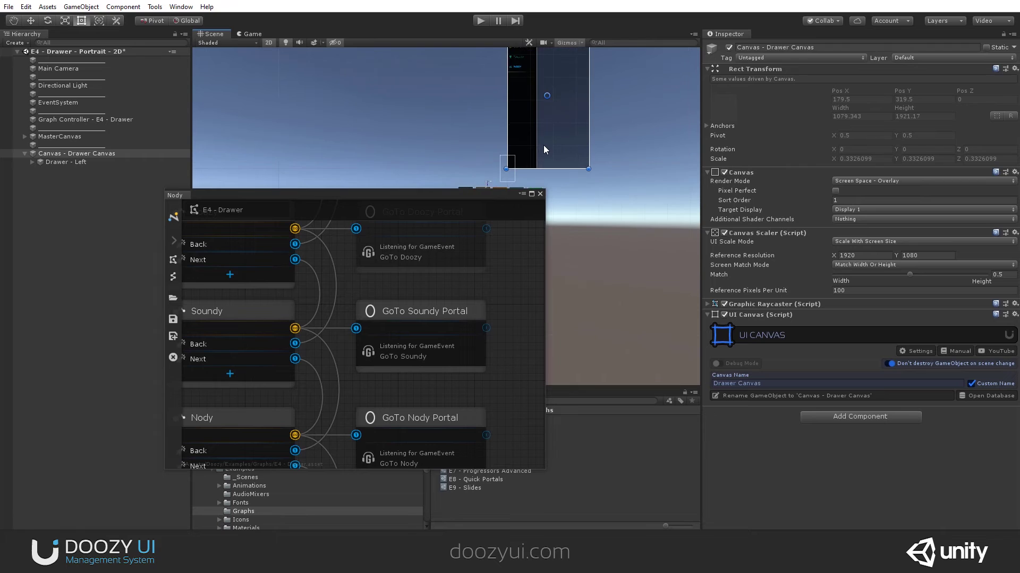
{"action": "scroll", "coordinate": [566, 140], "scroll_direction": "up", "scroll_amount": 2}
{"action": "middle_click_drag", "start_coordinate": [567, 141], "coordinate": [654, 78]}
{"action": "scroll", "coordinate": [600, 104], "scroll_direction": "up", "scroll_amount": 2}
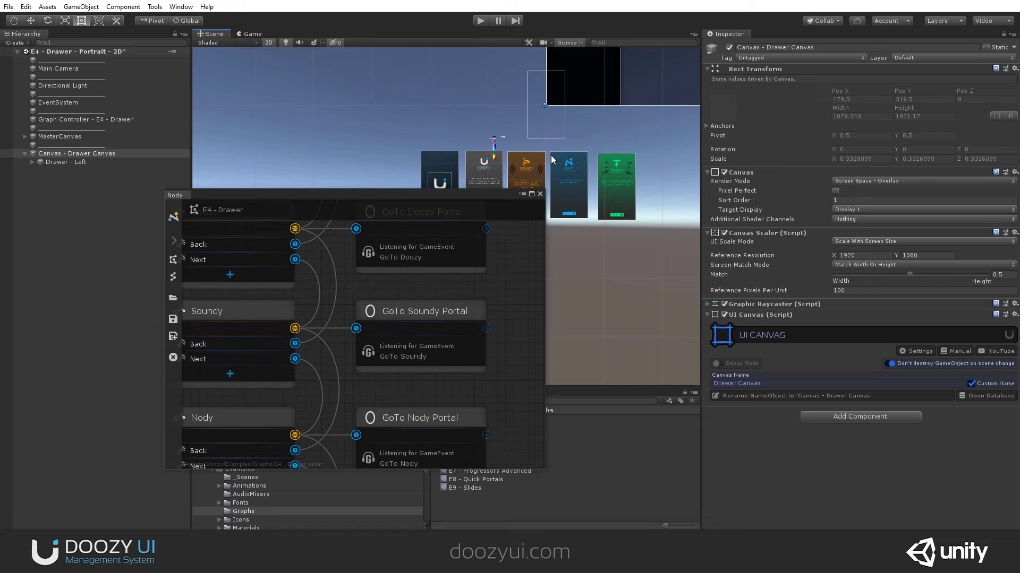
Expand Drawer - Left, Container and Buttons - Vertical Layout in the hierarchy and select Button - Doozy.
{"action": "left_click", "coordinate": [33, 162]}
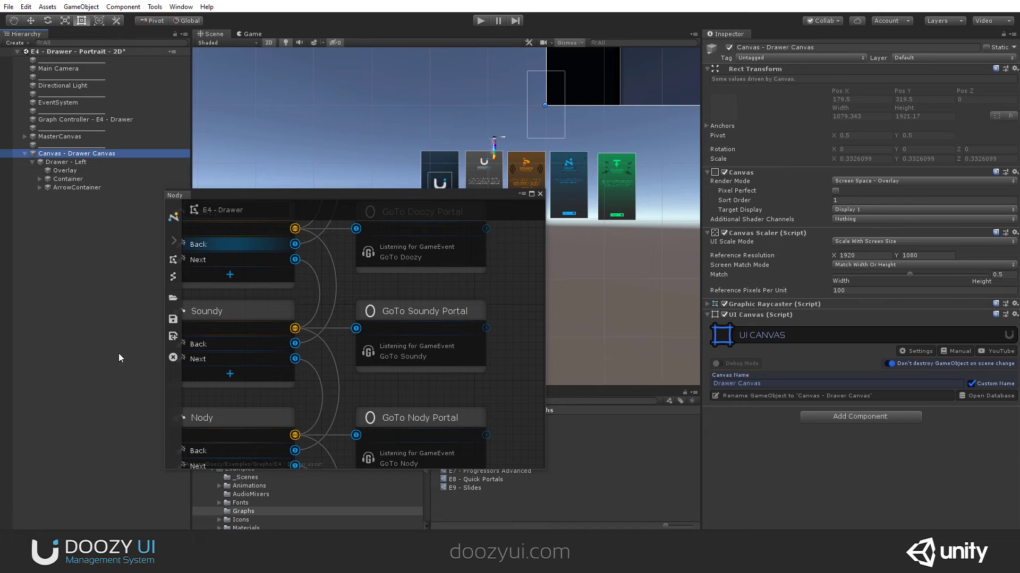
{"action": "left_click", "coordinate": [206, 343]}
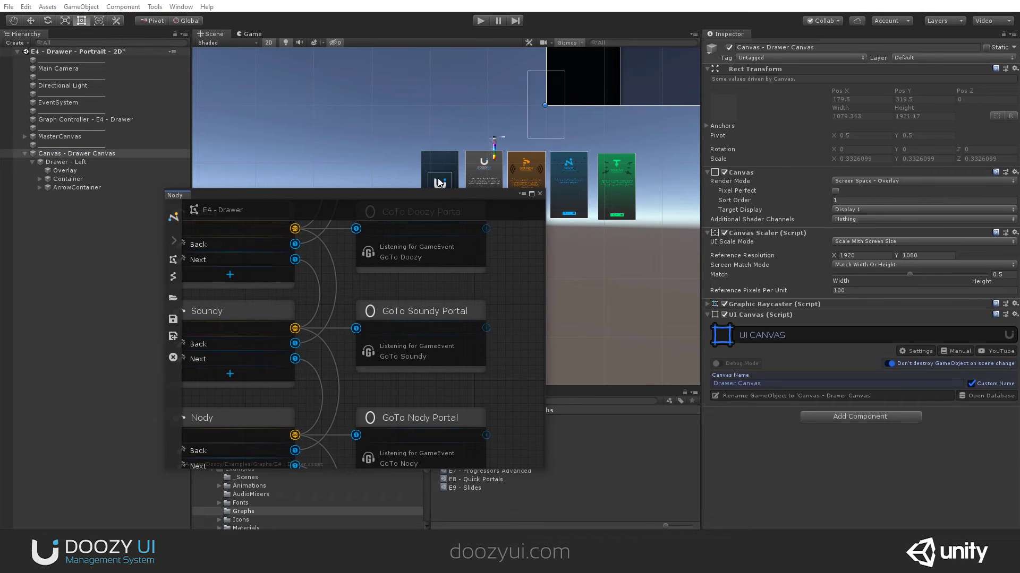
{"action": "left_click", "coordinate": [35, 178]}
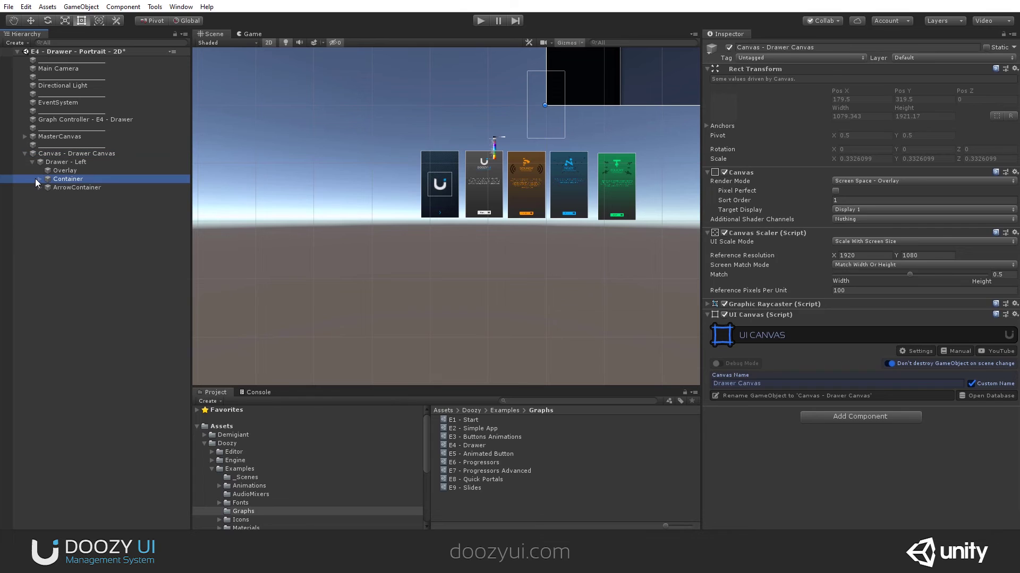
{"action": "left_click", "coordinate": [38, 179]}
{"action": "left_click", "coordinate": [47, 196]}
{"action": "left_click", "coordinate": [86, 213]}
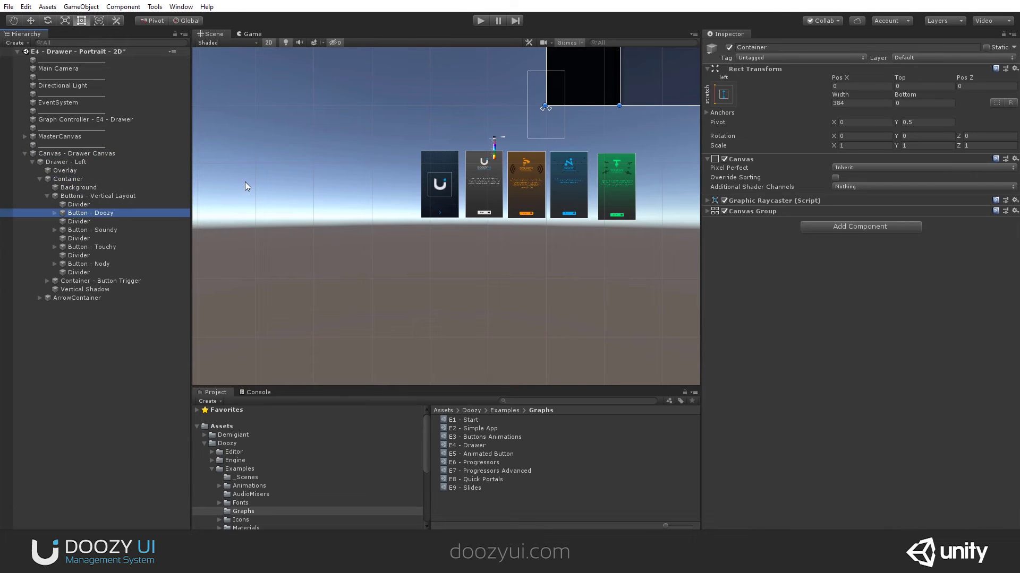
Frame Button - Doozy in the Scene view and examine its UI Button component settings.
{"action": "key", "text": "f"}
{"action": "scroll", "coordinate": [387, 217], "scroll_direction": "up", "scroll_amount": 9}
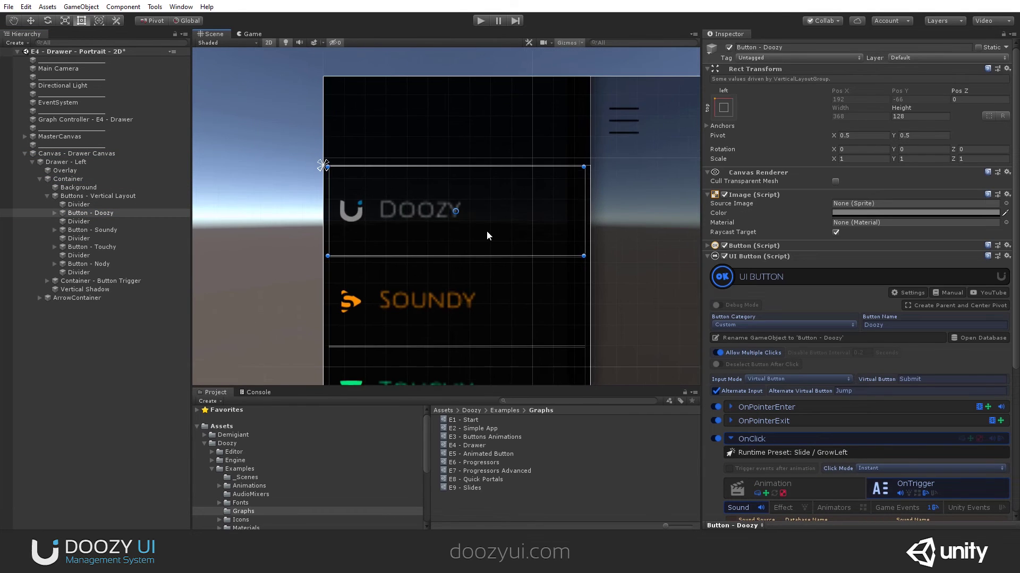
{"action": "middle_click_drag", "start_coordinate": [487, 230], "coordinate": [411, 176]}
{"action": "scroll", "coordinate": [744, 330], "scroll_direction": "down", "scroll_amount": 5}
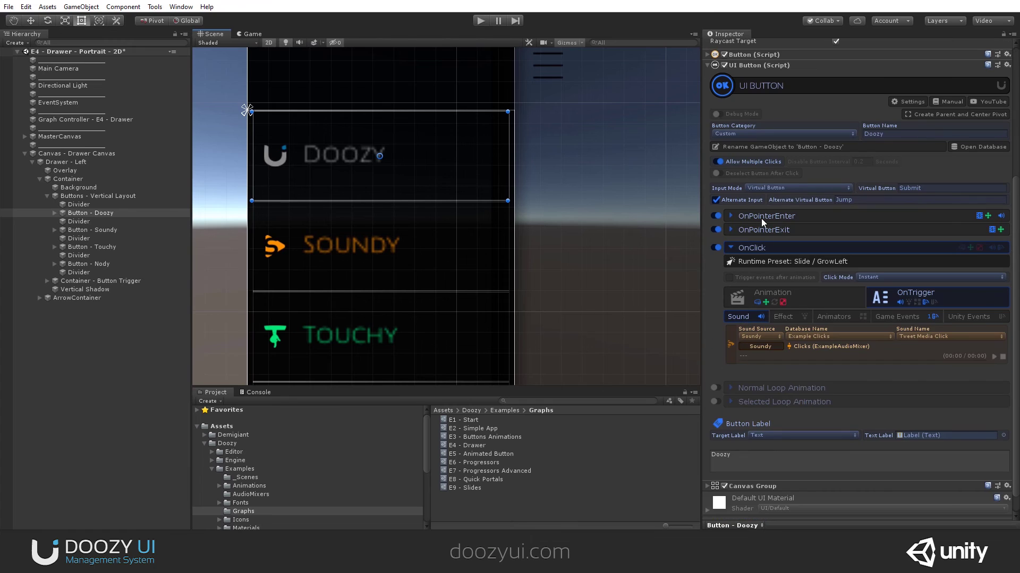
Enter Play mode and open the drawer menu on the start page.
{"action": "left_click", "coordinate": [481, 20]}
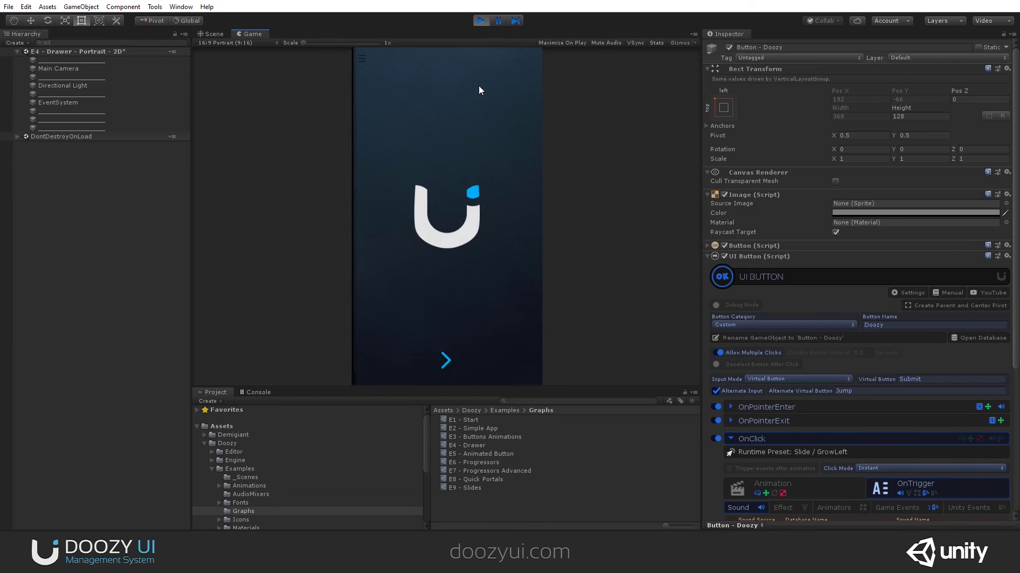
{"action": "left_click_drag", "start_coordinate": [402, 131], "coordinate": [529, 133]}
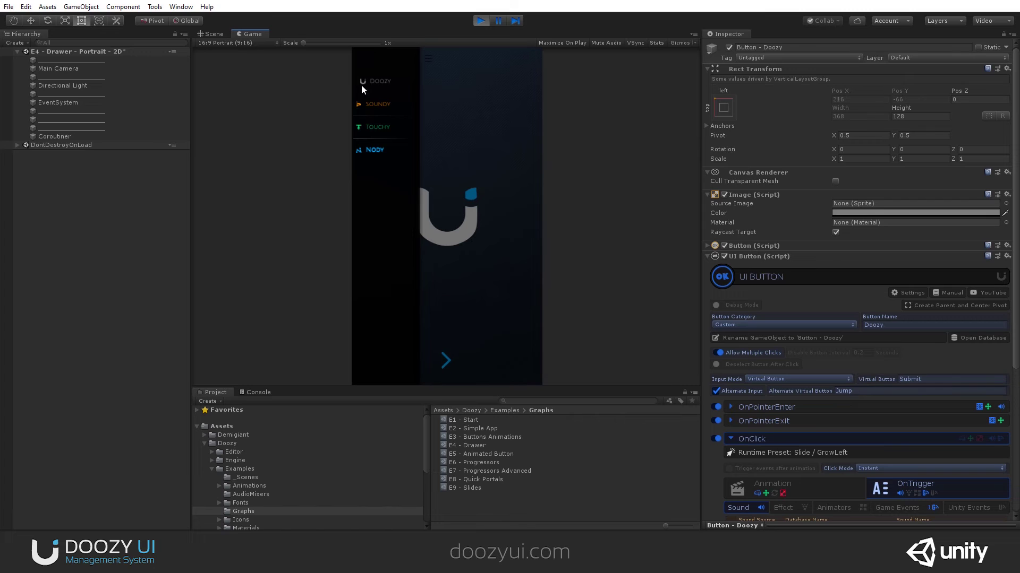
Try Cartoon Blip and Tweet Media Click as the Doozy button's OnPointerEnter sound, and settle on Button Tap.
{"action": "left_click", "coordinate": [760, 410]}
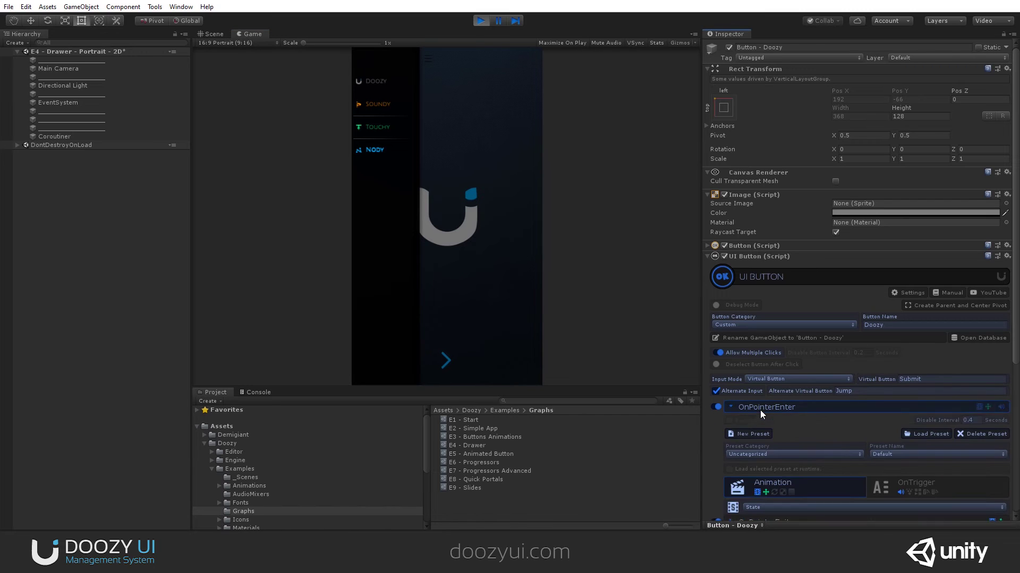
{"action": "scroll", "coordinate": [764, 410], "scroll_direction": "down", "scroll_amount": 5}
{"action": "left_click", "coordinate": [931, 298]}
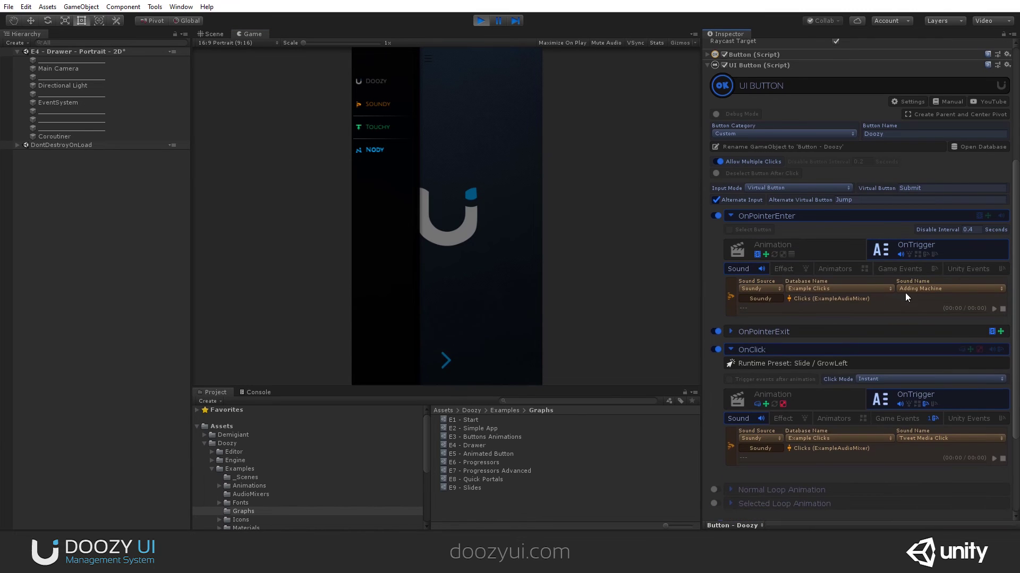
{"action": "left_click", "coordinate": [924, 289]}
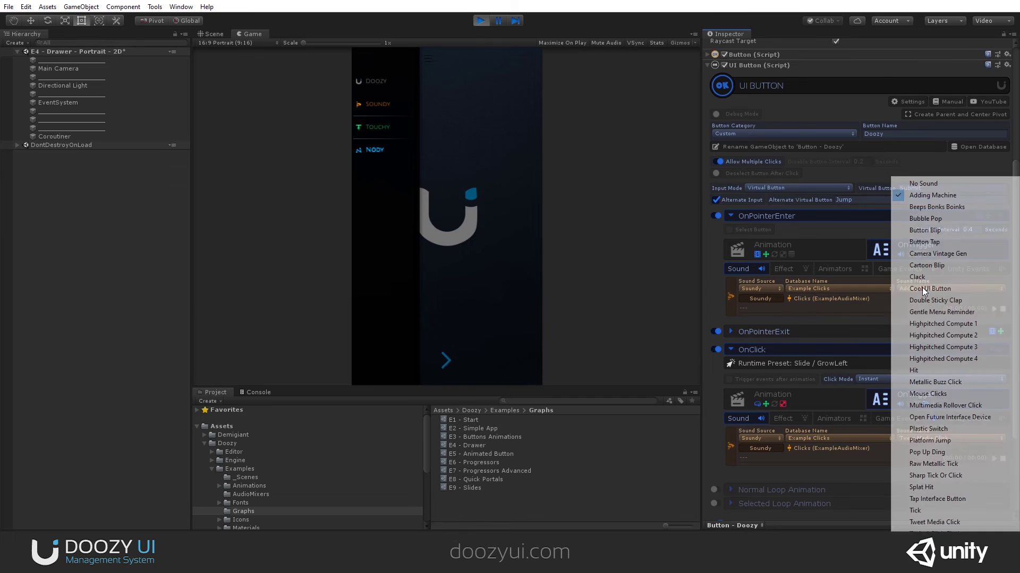
{"action": "left_click", "coordinate": [927, 265]}
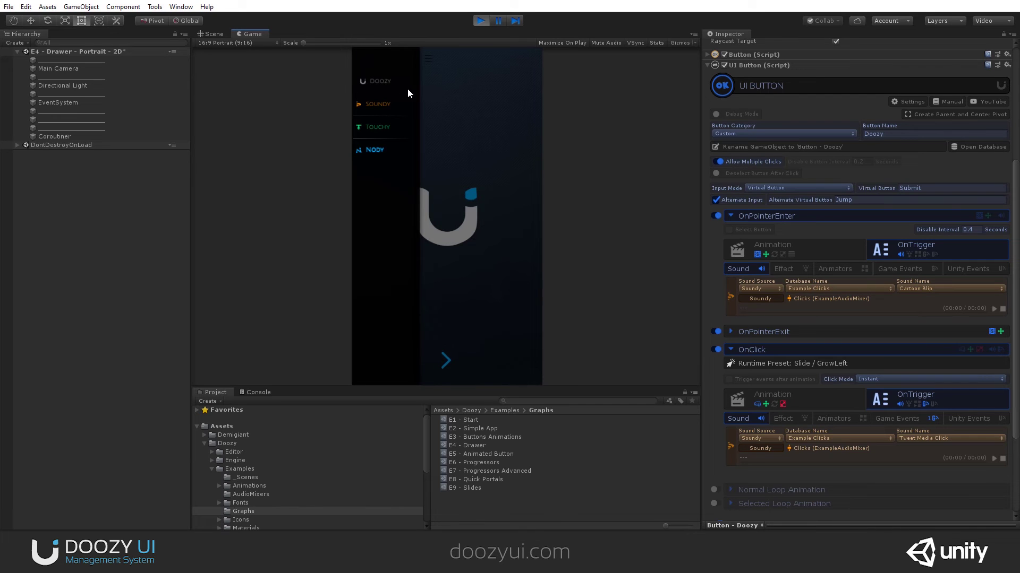
{"action": "left_click", "coordinate": [931, 287]}
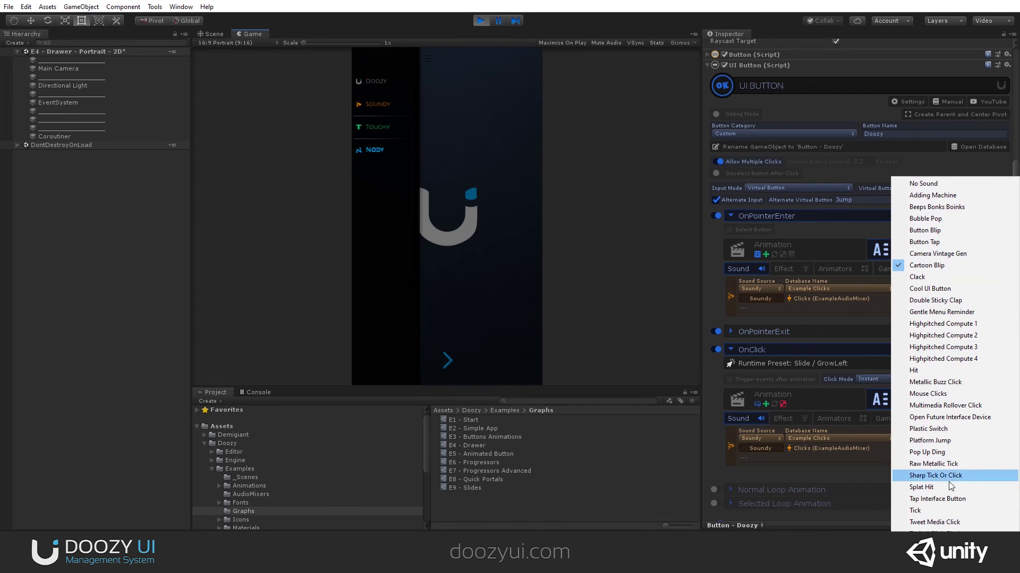
{"action": "left_click", "coordinate": [935, 522]}
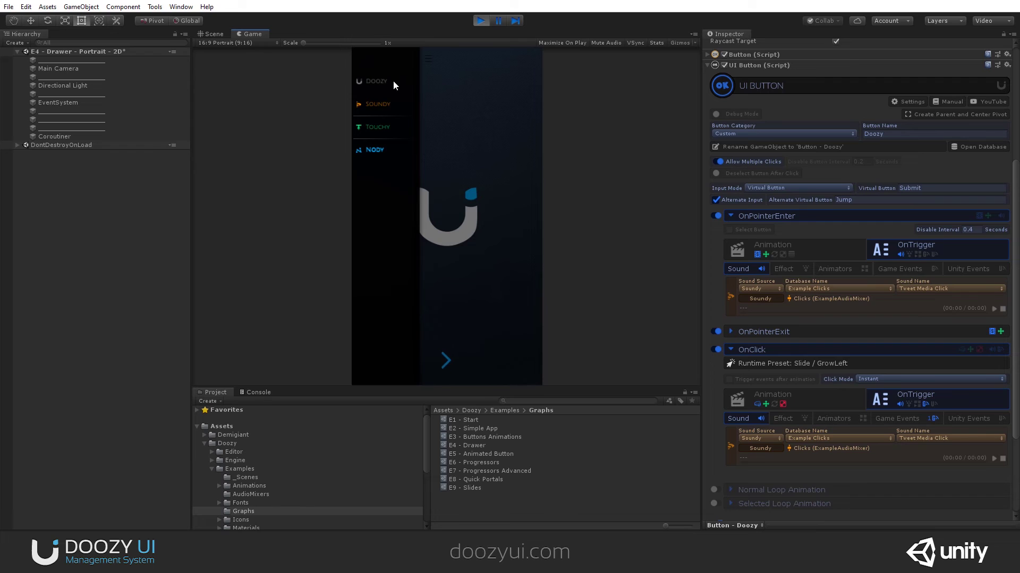
{"action": "left_click", "coordinate": [963, 289]}
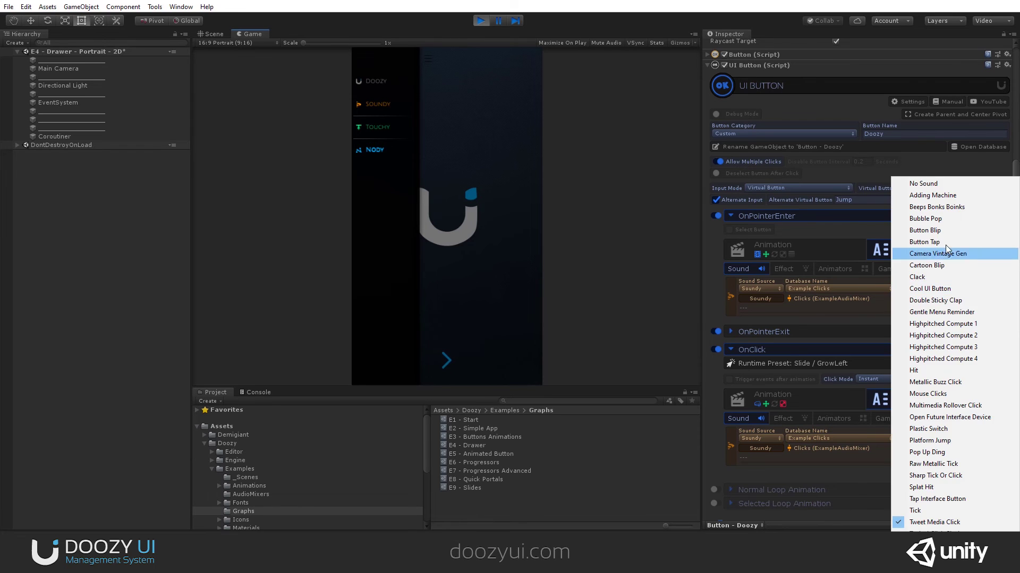
{"action": "left_click", "coordinate": [927, 253]}
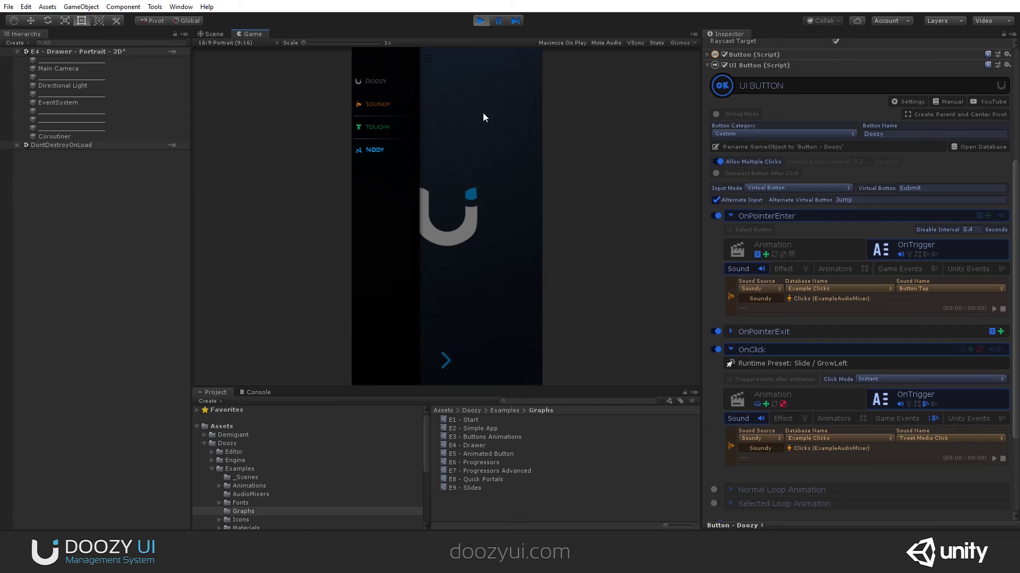
Collapse the OnPointerEnter settings and examine the Doozy button's OnClick animation and the game events it sends on trigger.
{"action": "left_click", "coordinate": [796, 214]}
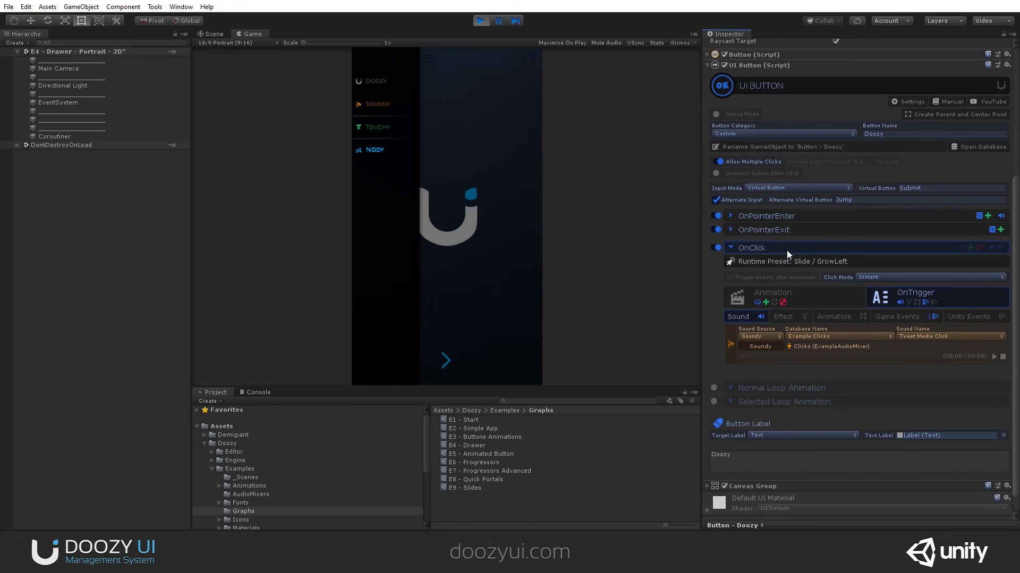
{"action": "left_click", "coordinate": [827, 249]}
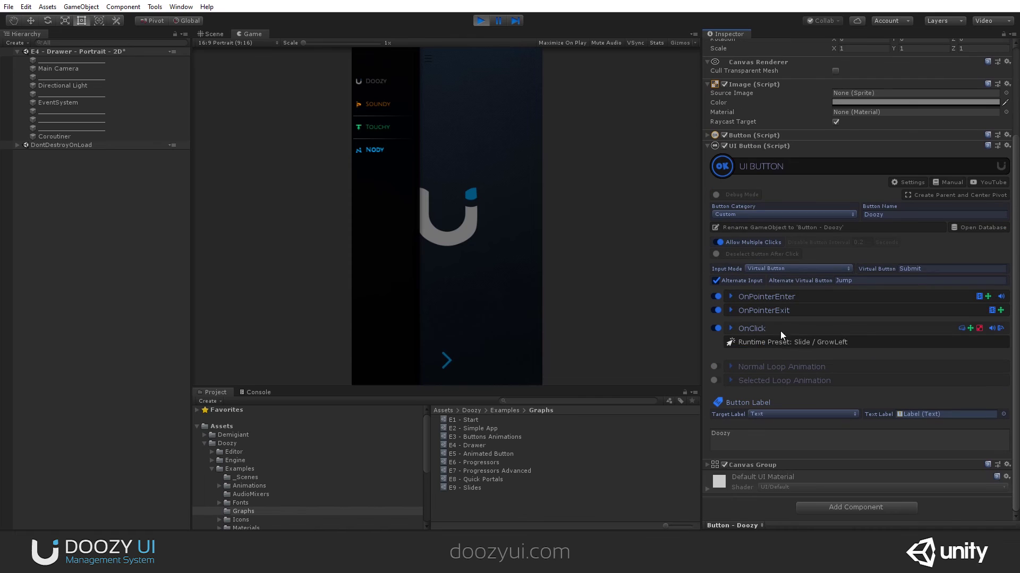
{"action": "left_click", "coordinate": [996, 329]}
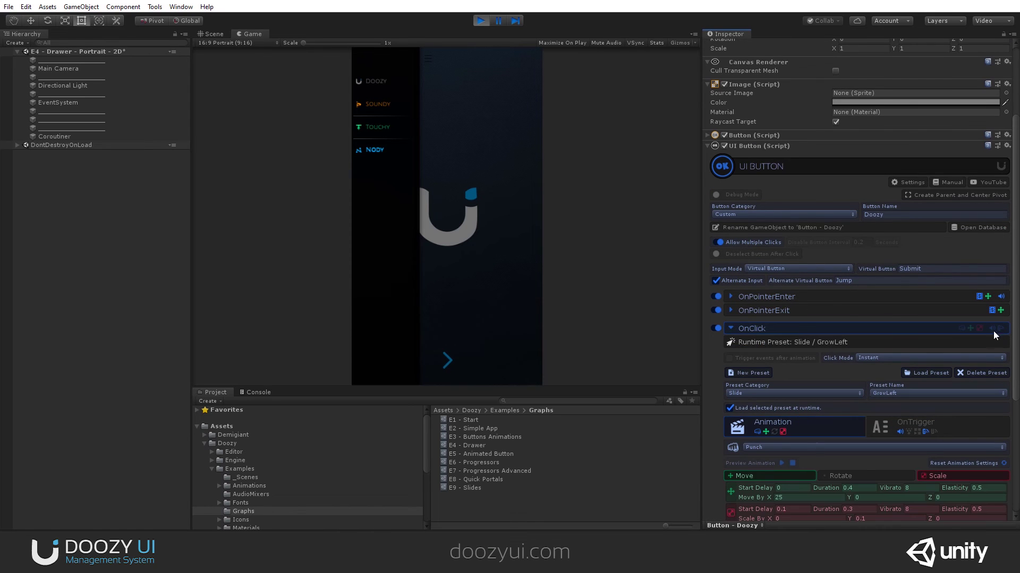
{"action": "scroll", "coordinate": [839, 324], "scroll_direction": "down", "scroll_amount": 3}
{"action": "left_click", "coordinate": [931, 337]}
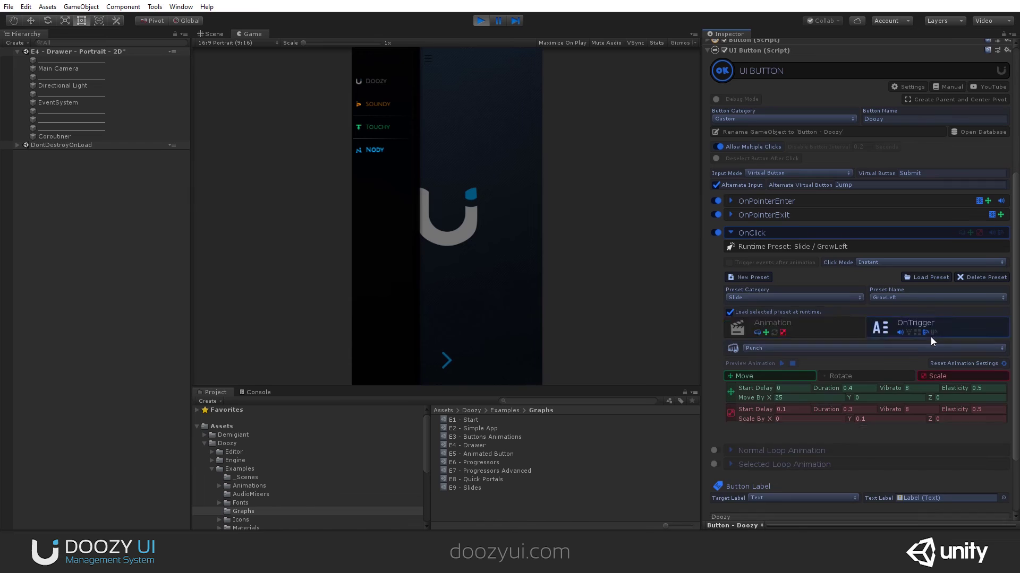
{"action": "scroll", "coordinate": [930, 313], "scroll_direction": "down", "scroll_amount": 1}
{"action": "left_click", "coordinate": [933, 301]}
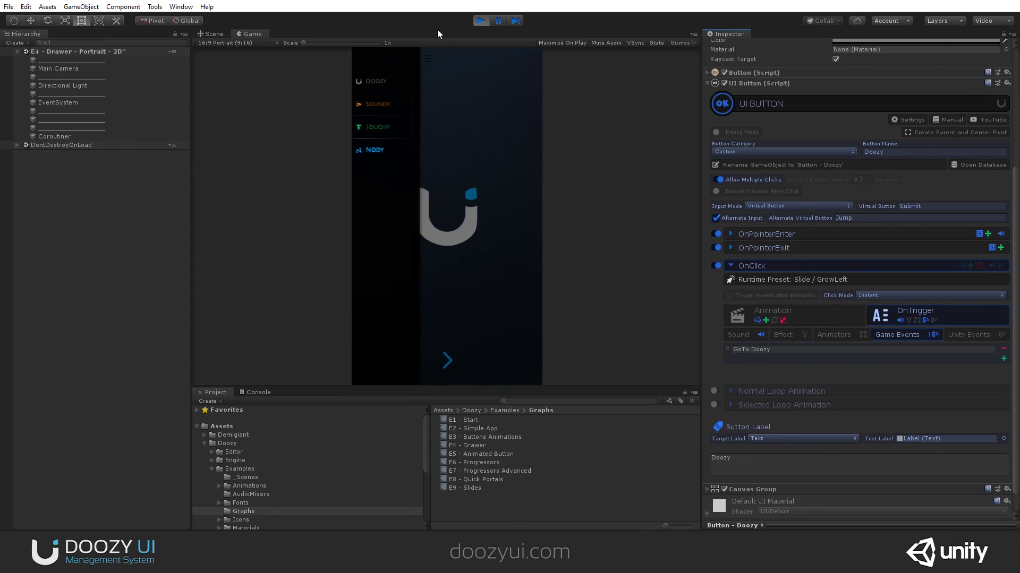
Exit Play mode and open the graph of Graph Controller - E4 - Drawer in Nody.
{"action": "left_click", "coordinate": [483, 20]}
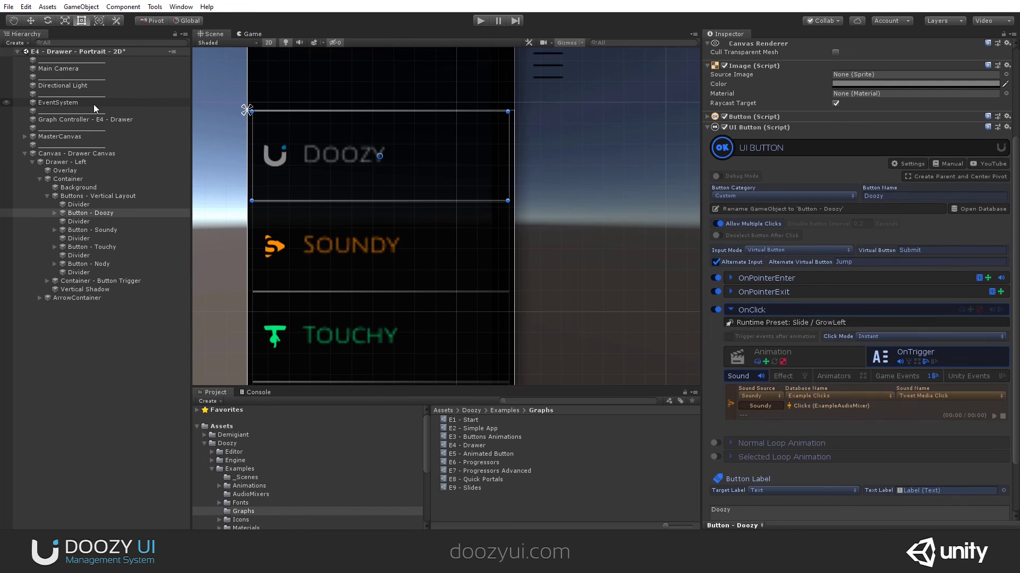
{"action": "left_click", "coordinate": [93, 120]}
{"action": "left_click", "coordinate": [991, 185]}
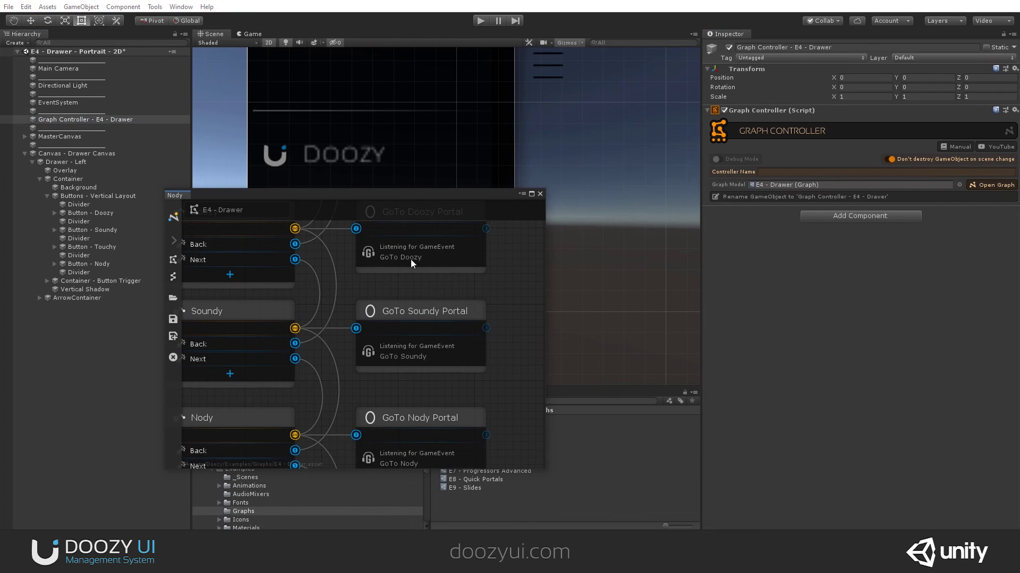
Maximize the Nody window and examine the Doozy node's connections, including the one from the GoTo Doozy Portal.
{"action": "middle_click_drag", "start_coordinate": [356, 303], "coordinate": [470, 363]}
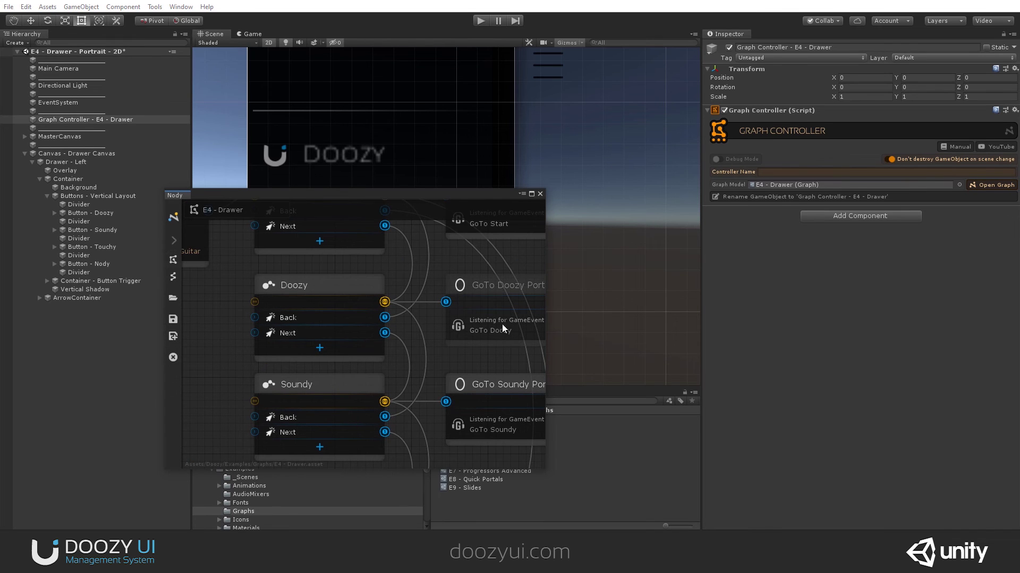
{"action": "left_click", "coordinate": [531, 194]}
{"action": "middle_click_drag", "start_coordinate": [549, 250], "coordinate": [904, 370]}
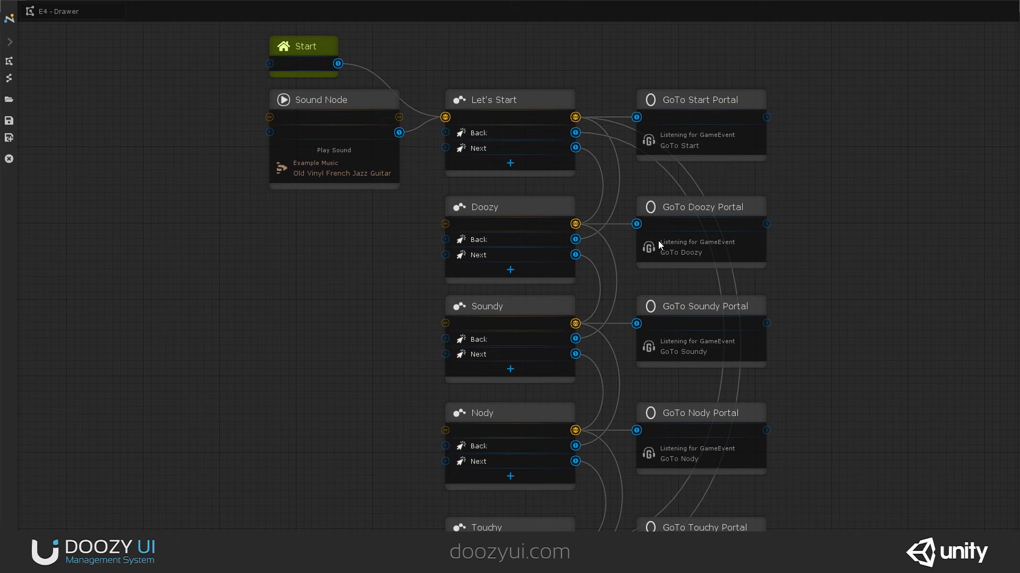
{"action": "left_click", "coordinate": [525, 203]}
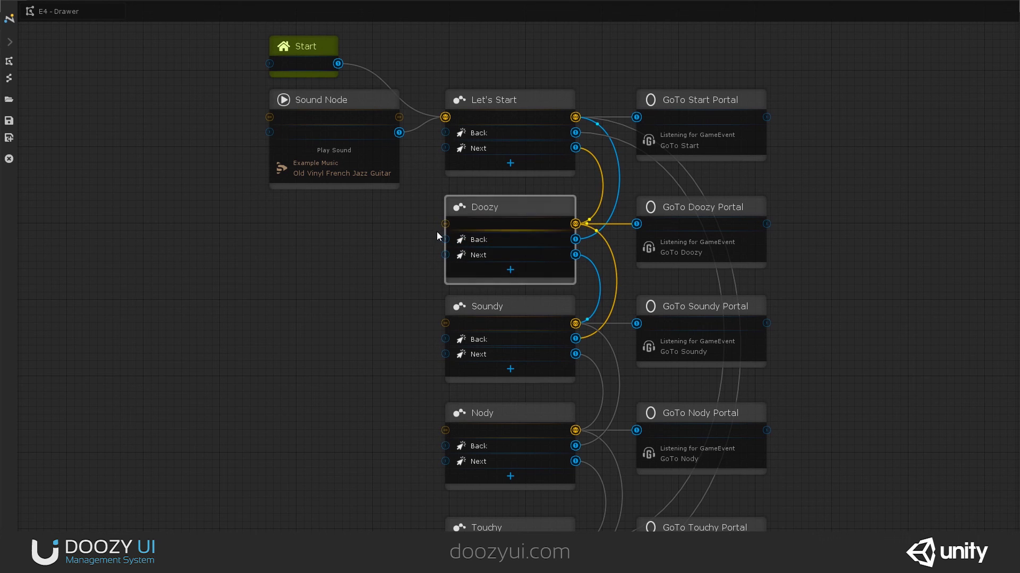
Connect the Start node to the Sound Node's input and restore Nody to a smaller floating window showing the graph's upper nodes.
{"action": "left_click_drag", "start_coordinate": [326, 63], "coordinate": [300, 119]}
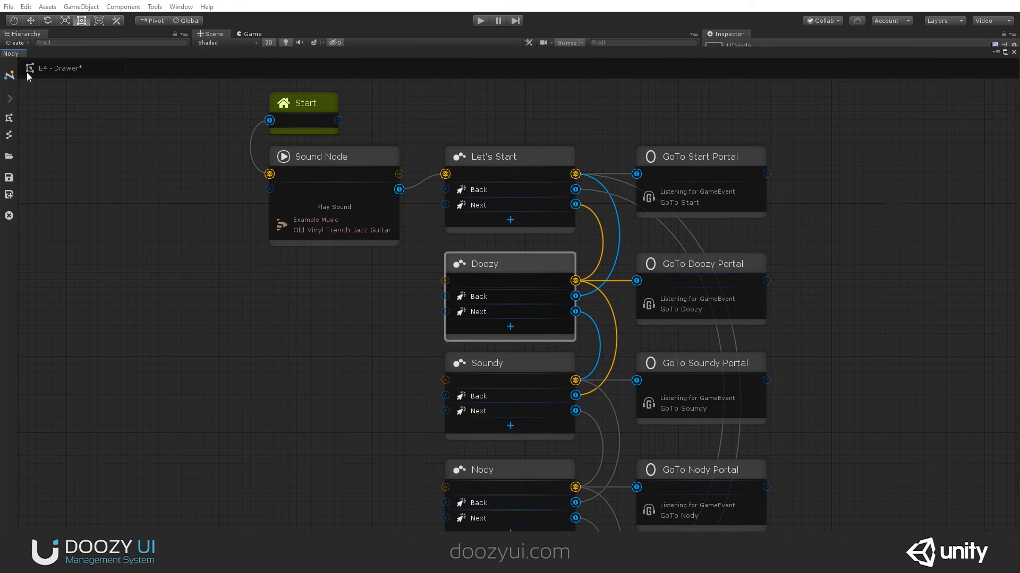
{"action": "left_click_drag", "start_coordinate": [1, 75], "coordinate": [440, 250]}
{"action": "left_click_drag", "start_coordinate": [562, 256], "coordinate": [325, 175]}
{"action": "scroll", "coordinate": [540, 298], "scroll_direction": "down", "scroll_amount": 3}
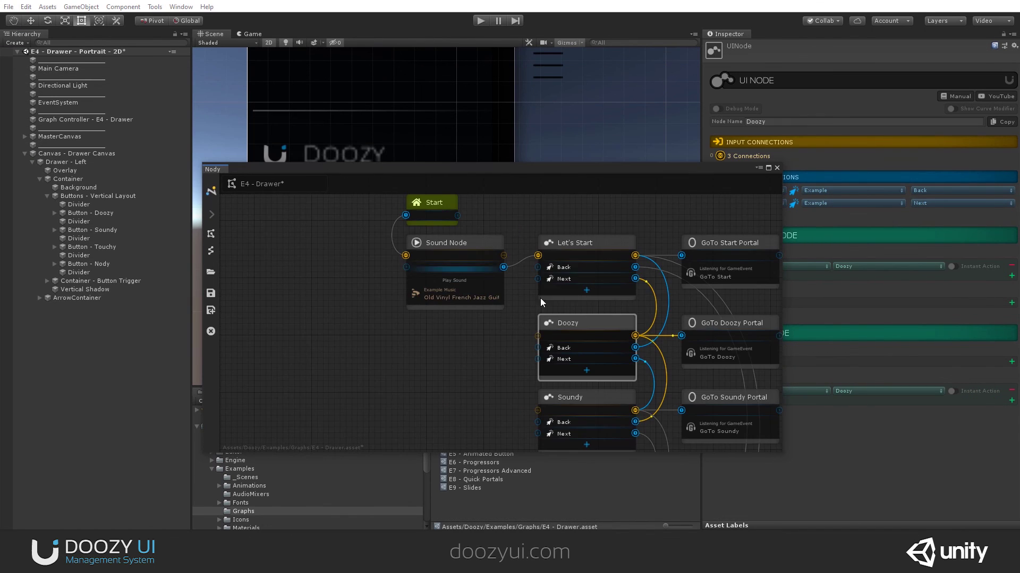
{"action": "middle_click_drag", "start_coordinate": [540, 298], "coordinate": [425, 316]}
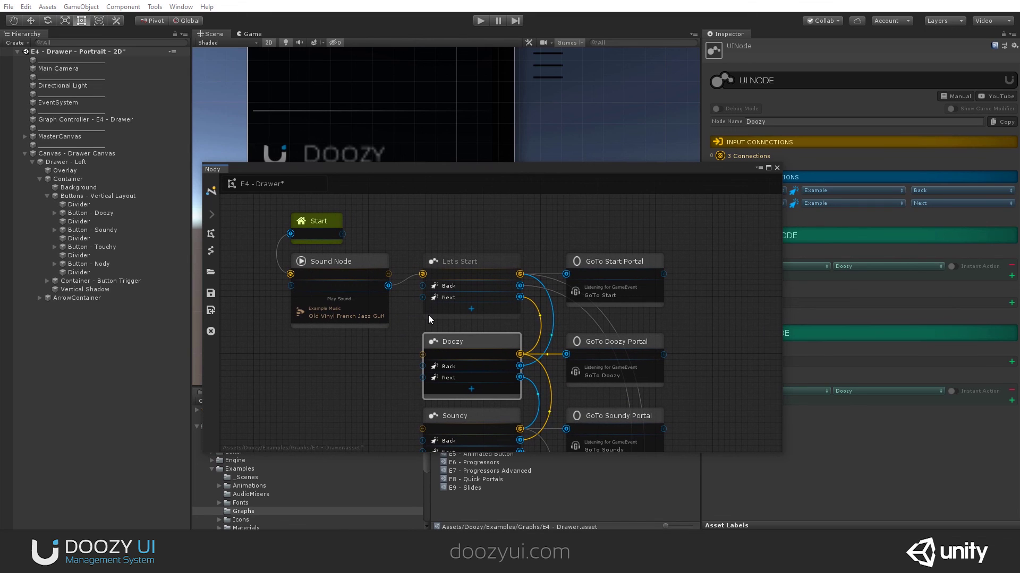